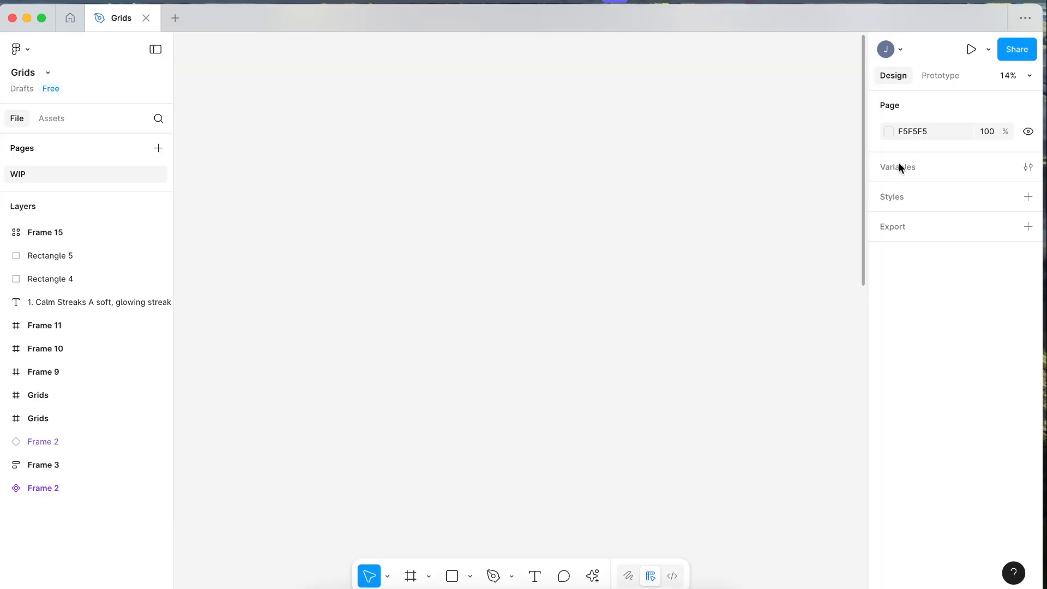
# Create a new frame on the canvas using the 1440 × 1024 Desktop preset
pyautogui.press('f')
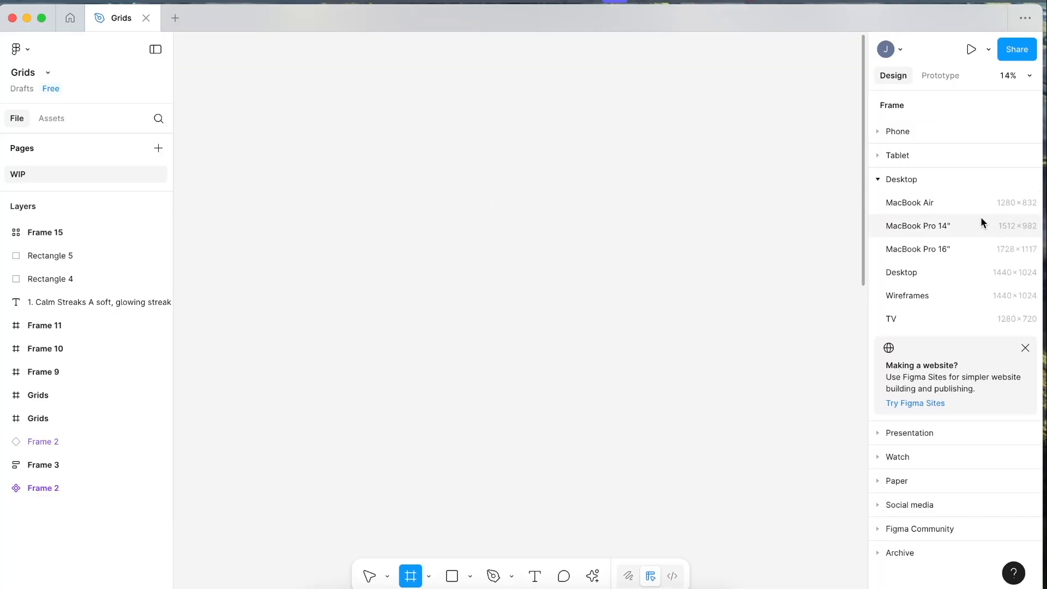
pyautogui.click(915, 270)
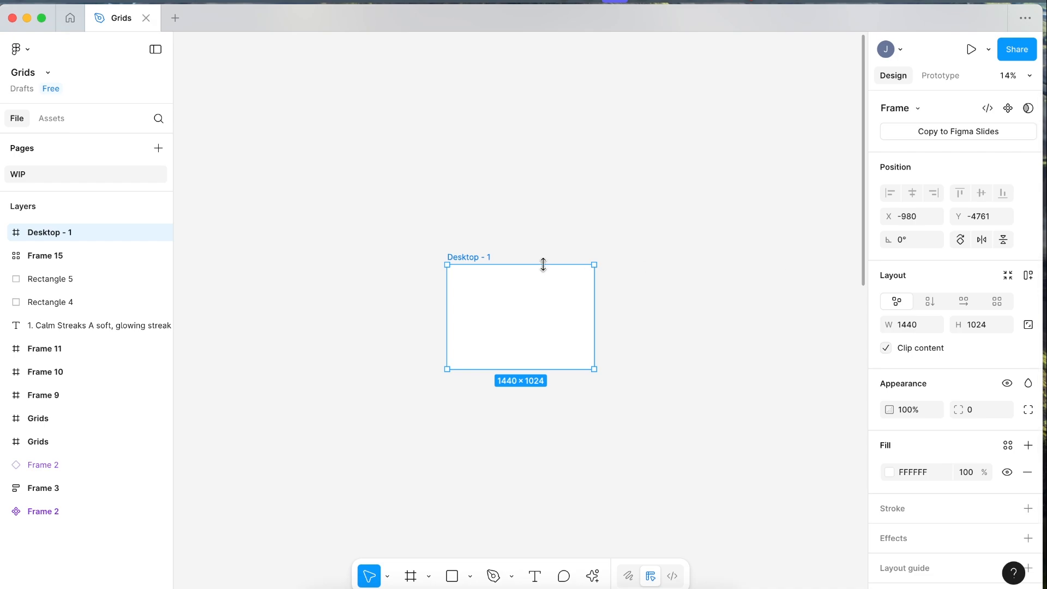
pyautogui.scroll(3, 542, 283)
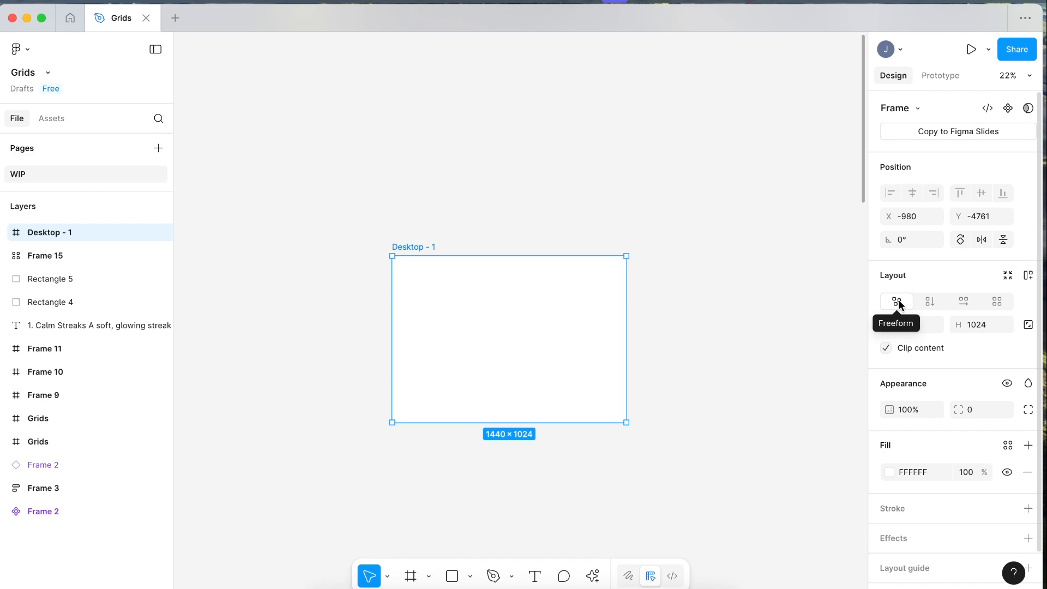
# Draw a row of three equal squares inside the Desktop frame
pyautogui.scroll(3, 476, 313)
pyautogui.press('r')
pyautogui.moveTo(429, 282)
pyautogui.mouseDown()
pyautogui.moveTo(480, 334)
pyautogui.moveTo(512, 294)
pyautogui.moveTo(481, 332)
pyautogui.moveTo(532, 330)
pyautogui.moveTo(548, 342)
pyautogui.moveTo(400, 336)
pyautogui.moveTo(507, 341)
pyautogui.moveTo(423, 330)
pyautogui.moveTo(598, 330)
pyautogui.mouseUp()
pyautogui.moveTo(391, 271); pyautogui.dragTo(460, 287)
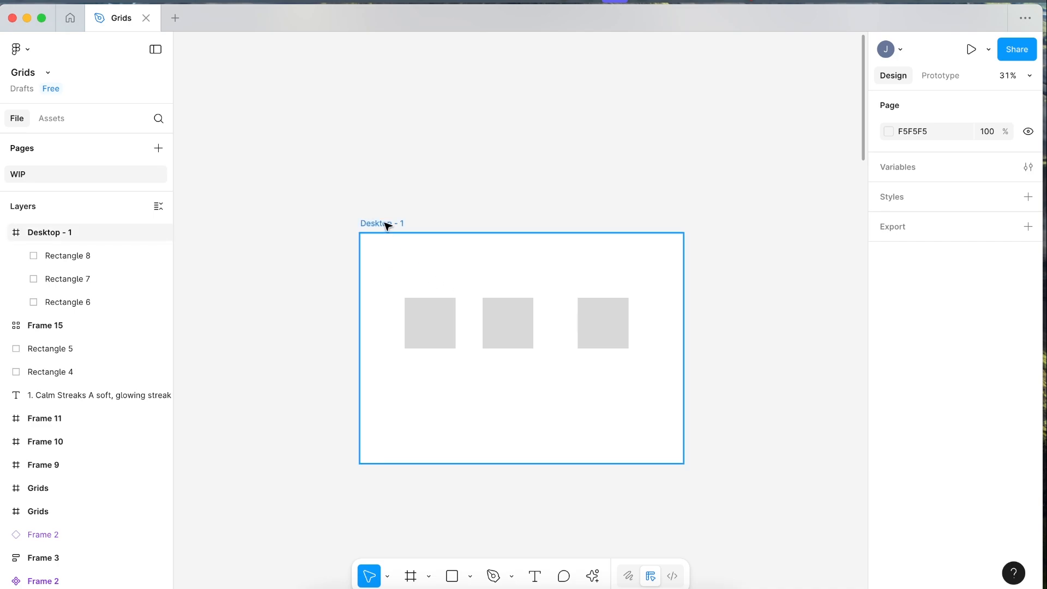
# Cycle the Desktop frame's auto layout through Vertical and Horizontal, ending on Grid
pyautogui.click(386, 224)
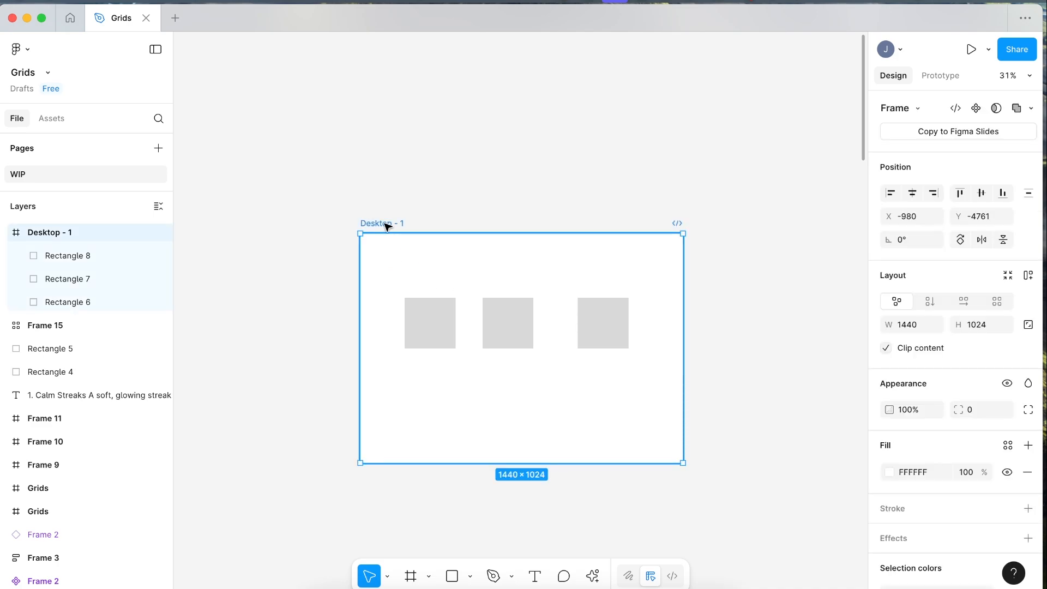
pyautogui.click(930, 302)
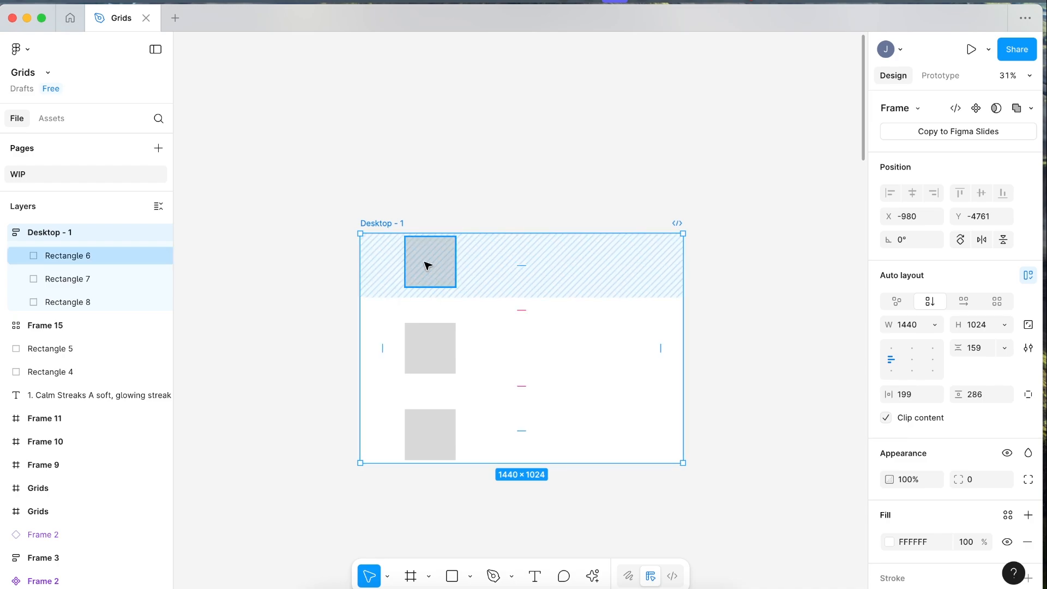
pyautogui.click(963, 301)
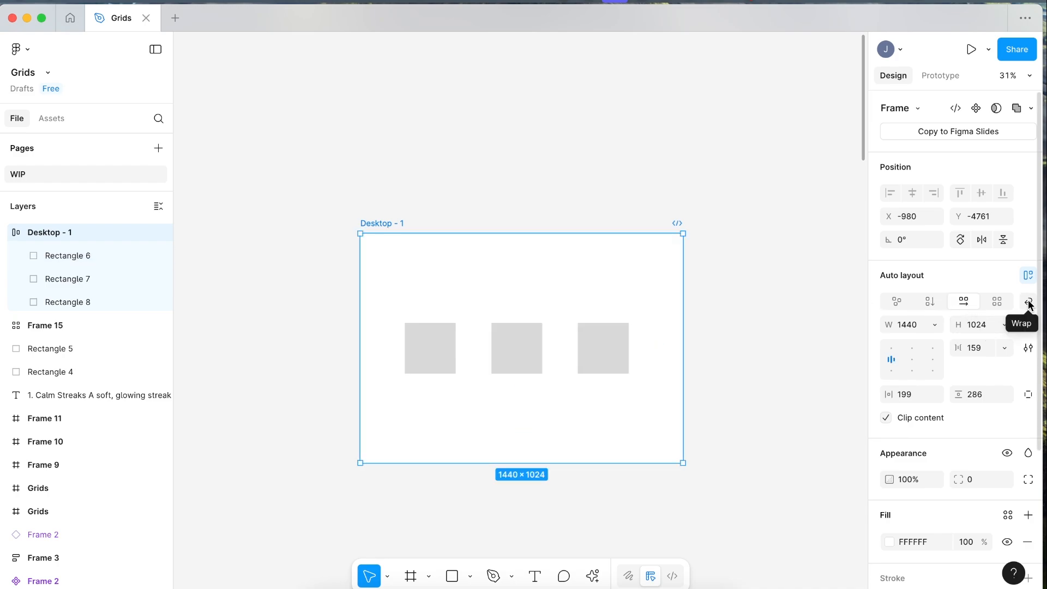
pyautogui.click(996, 302)
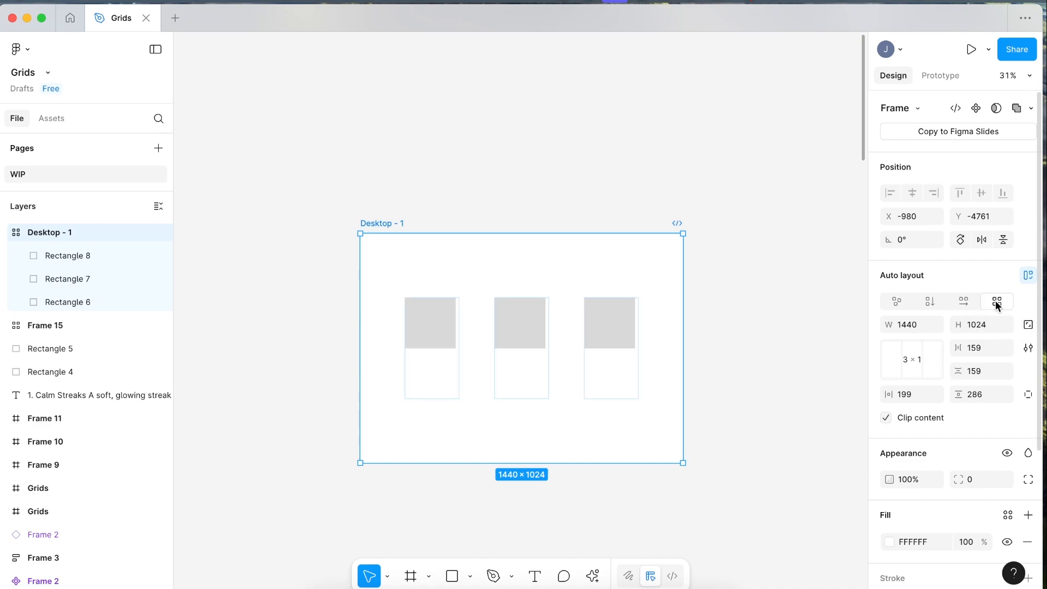
pyautogui.scroll(3, 512, 350)
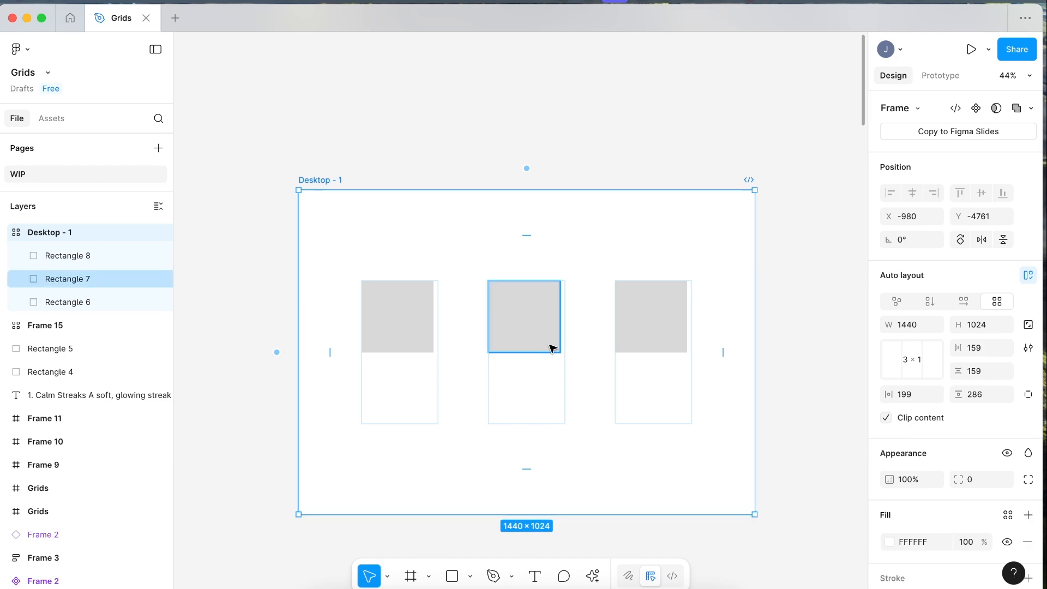
pyautogui.scroll(-1, 535, 394)
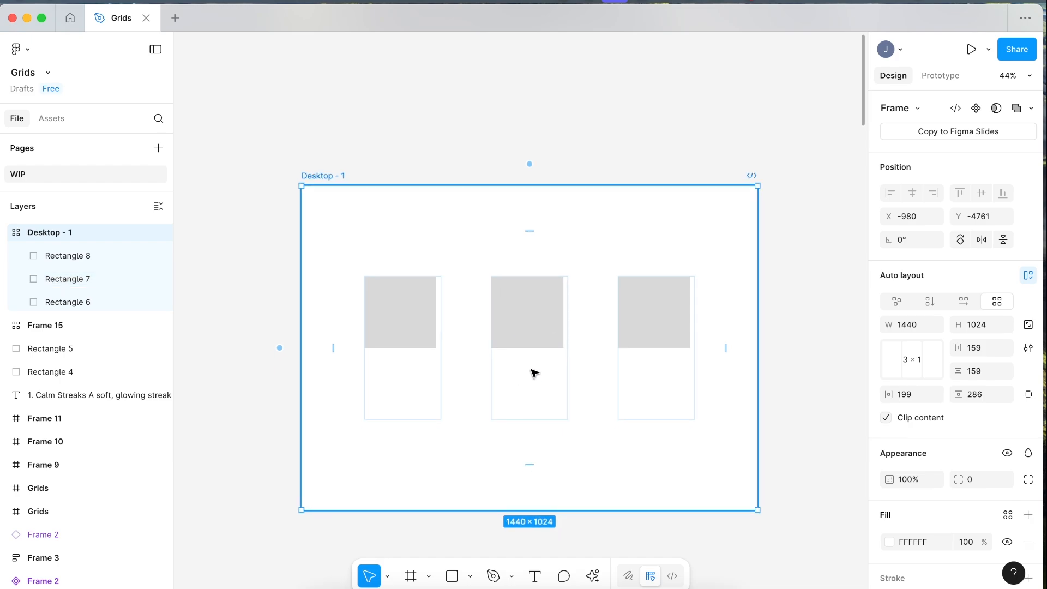
pyautogui.hscroll(-2, 533, 369)
pyautogui.rightClick(529, 329)
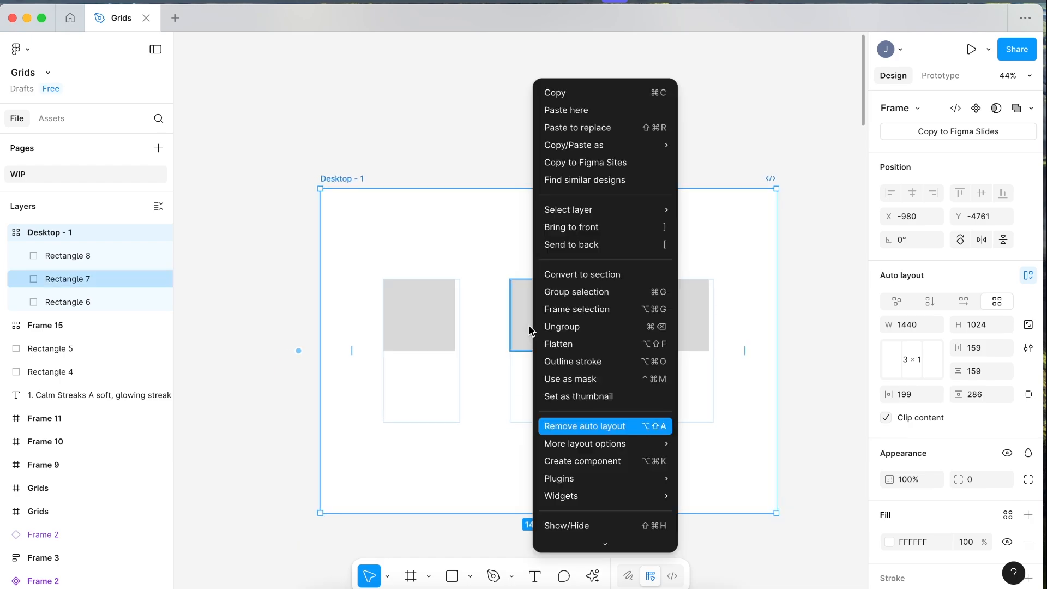
pyautogui.click(518, 328)
pyautogui.scroll(-3, 522, 320)
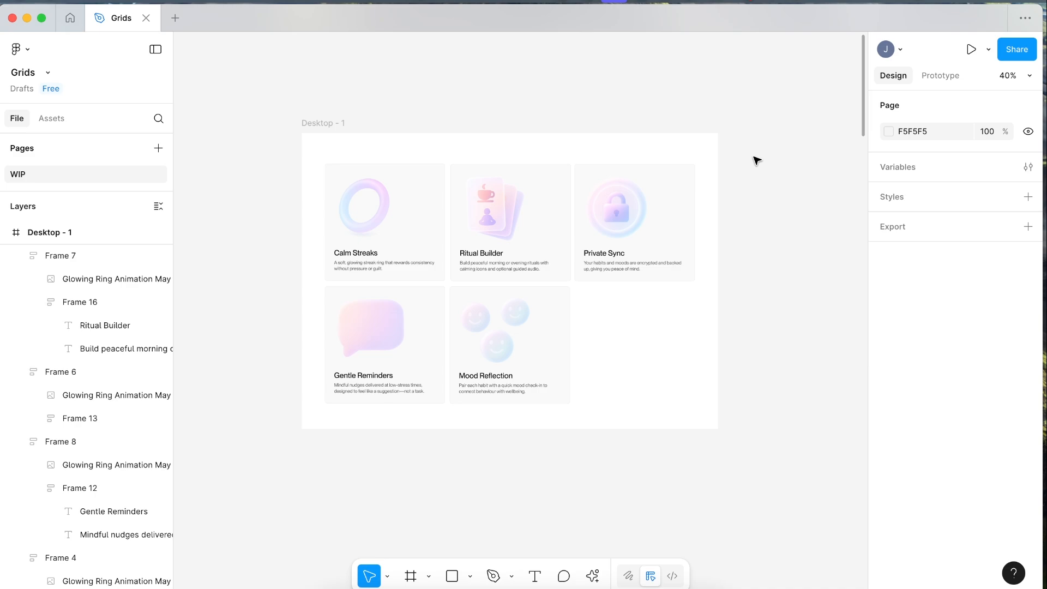
# Try wrapping all five feature cards in one auto layout frame and narrowing it, and undo both changes
pyautogui.scroll(1, 751, 159)
pyautogui.moveTo(752, 159); pyautogui.dragTo(784, 144)
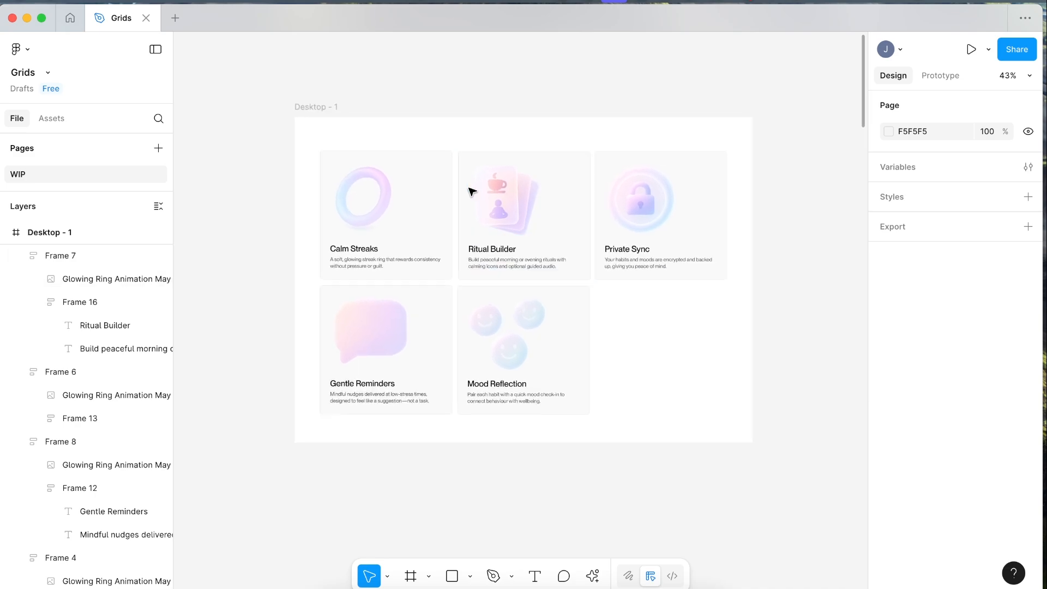
pyautogui.scroll(1, 472, 191)
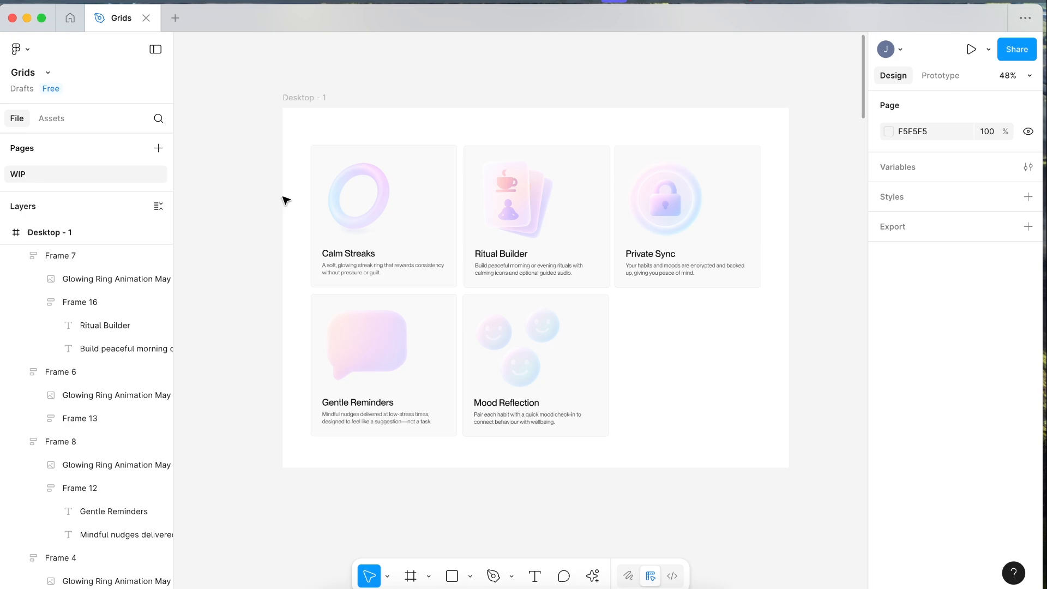
pyautogui.moveTo(269, 169); pyautogui.dragTo(742, 418)
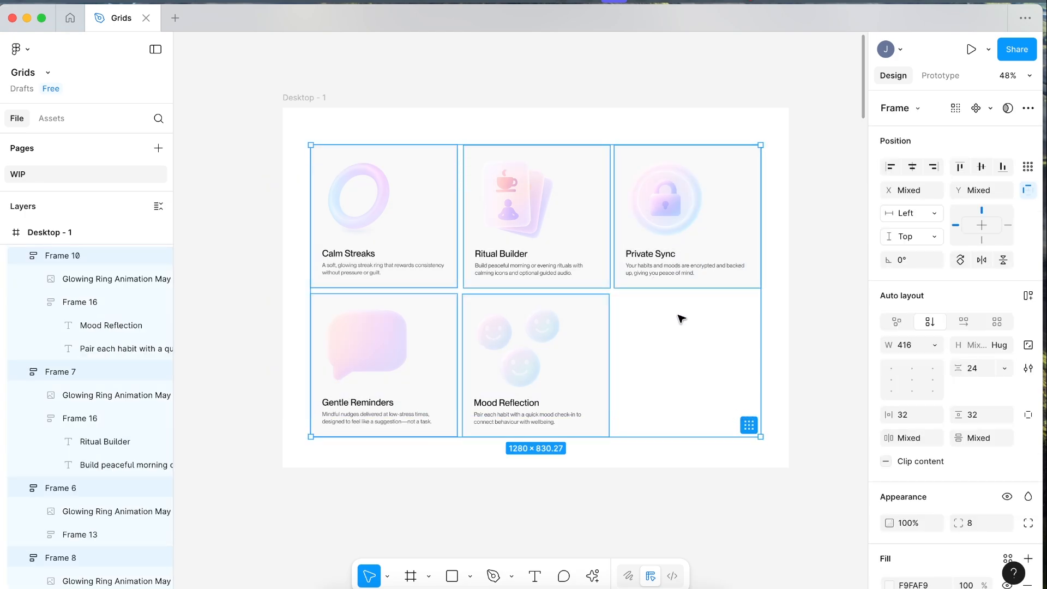
pyautogui.hotkey('shift', 'a')
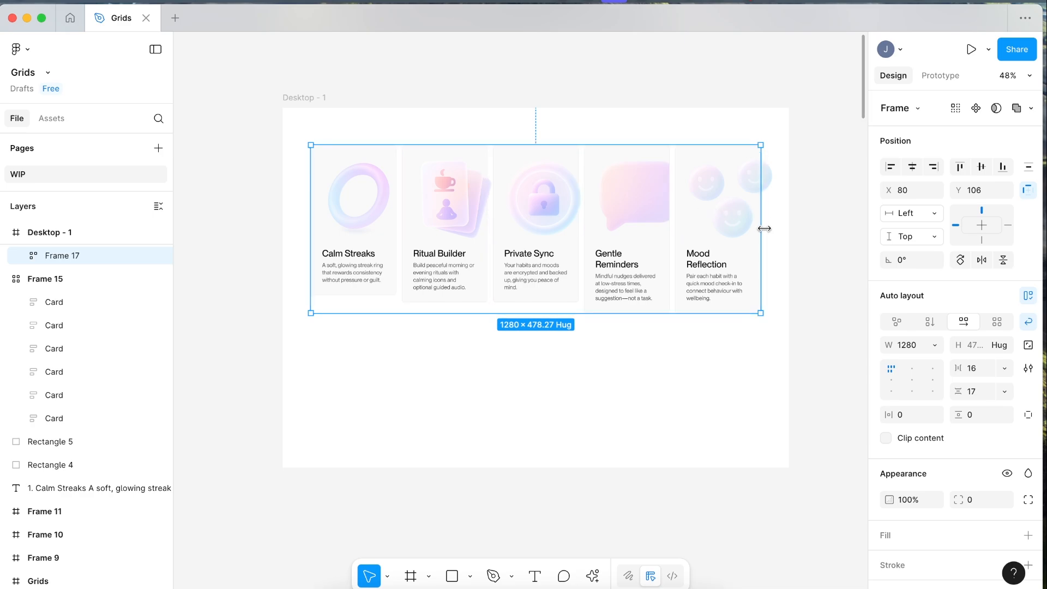
pyautogui.moveTo(763, 220); pyautogui.dragTo(706, 224)
pyautogui.press('super+z')
pyautogui.press('super+z')
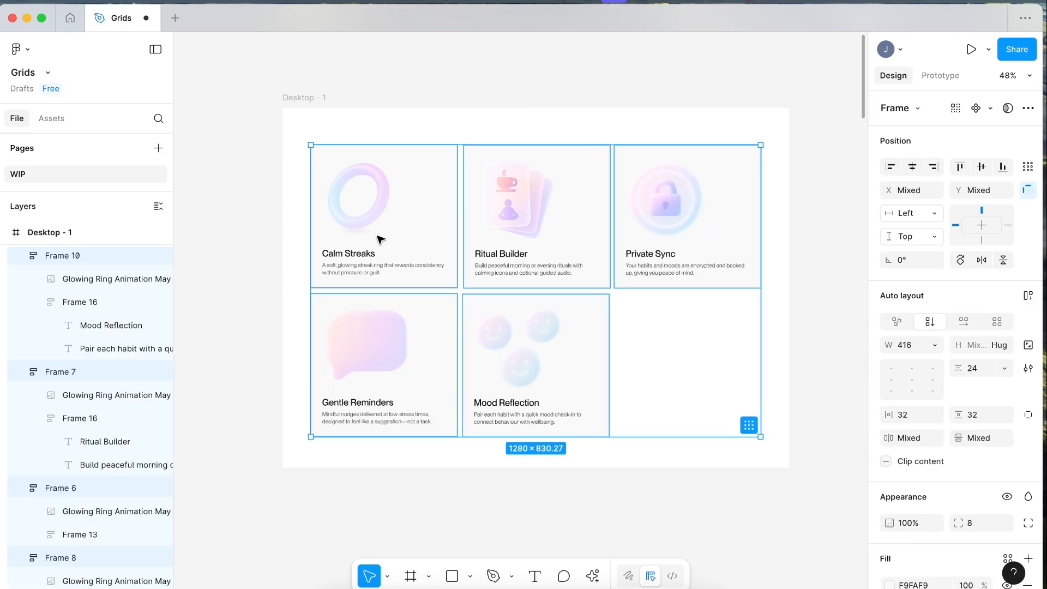
# Wrap the three upper cards and the two lower cards in separate horizontal auto layout rows
pyautogui.click(390, 244)
pyautogui.click(229, 189)
pyautogui.moveTo(229, 189); pyautogui.dragTo(807, 201)
pyautogui.hotkey('shift', 'a')
pyautogui.moveTo(257, 352); pyautogui.dragTo(682, 378)
pyautogui.hotkey('shift', 'a')
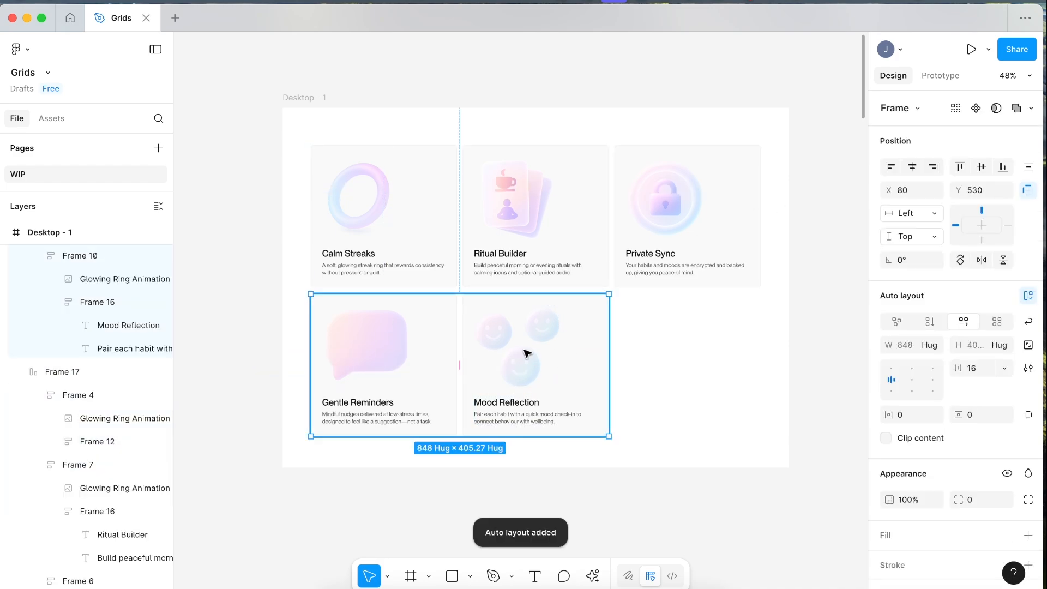
# Combine both card rows in a vertical auto layout, try narrowing it to about 978 px, and undo the resize
pyautogui.keyDown('shift'); pyautogui.click(544, 212); pyautogui.keyUp('shift')
pyautogui.hotkey('shift', 'a')
pyautogui.moveTo(766, 284); pyautogui.dragTo(651, 297)
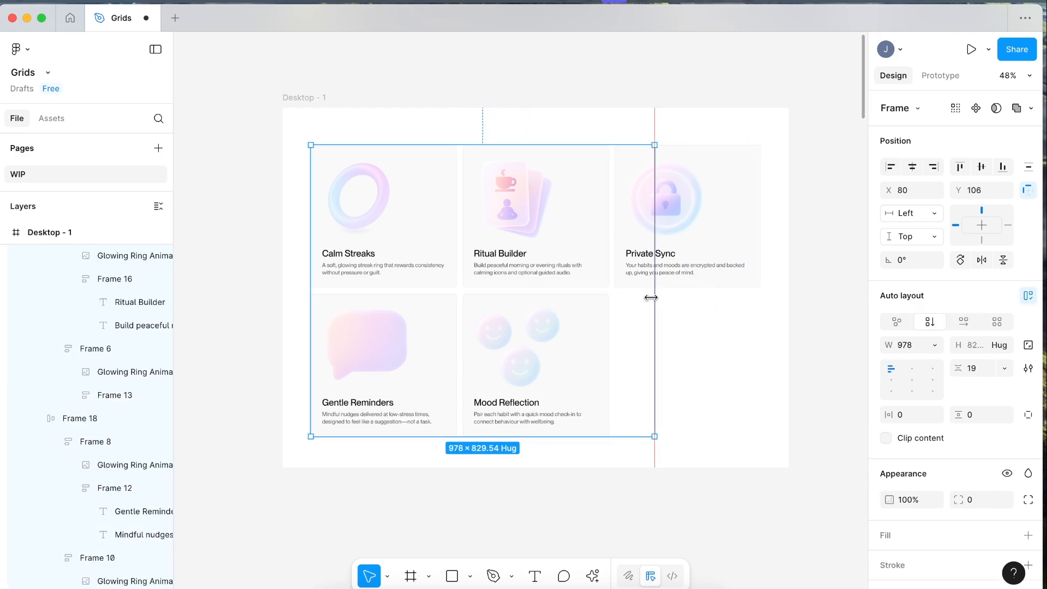
pyautogui.press('super+z')
# Undo the combined layout and ungroup both auto layout rows so the five cards sit directly in the Desktop frame
pyautogui.doubleClick(663, 244)
pyautogui.press('shift+super+g')
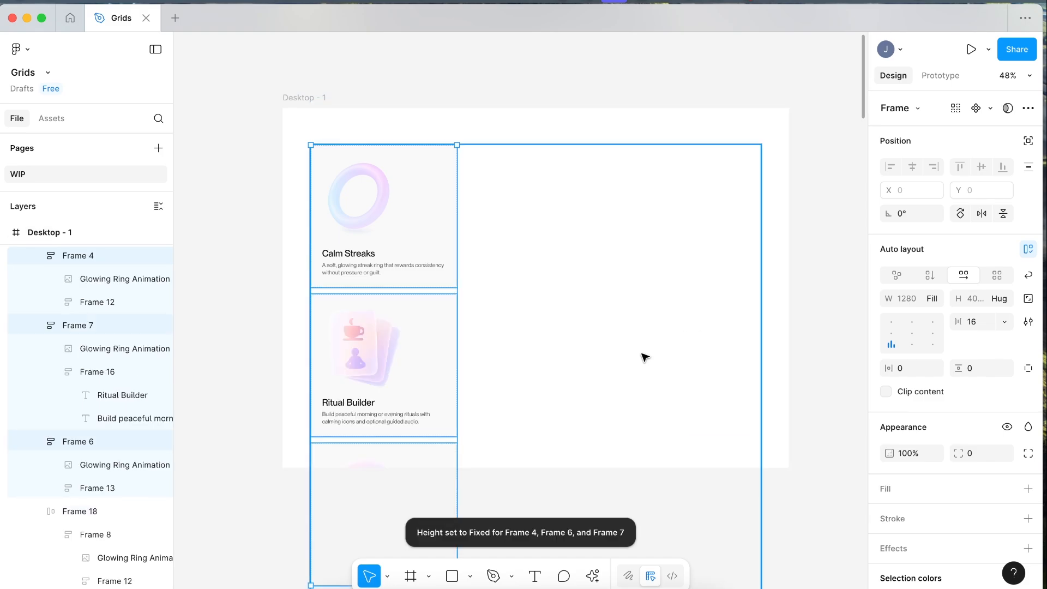
pyautogui.press('super+z')
pyautogui.click(673, 206)
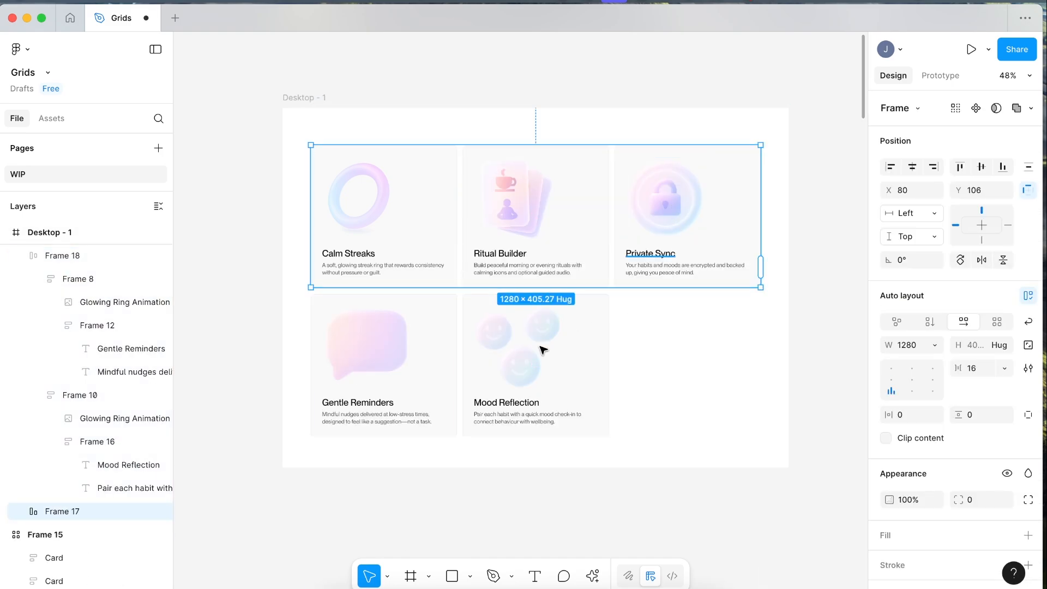
pyautogui.press('shift+super+g')
pyautogui.click(605, 351)
pyautogui.press('shift+super+g')
pyautogui.click(789, 257)
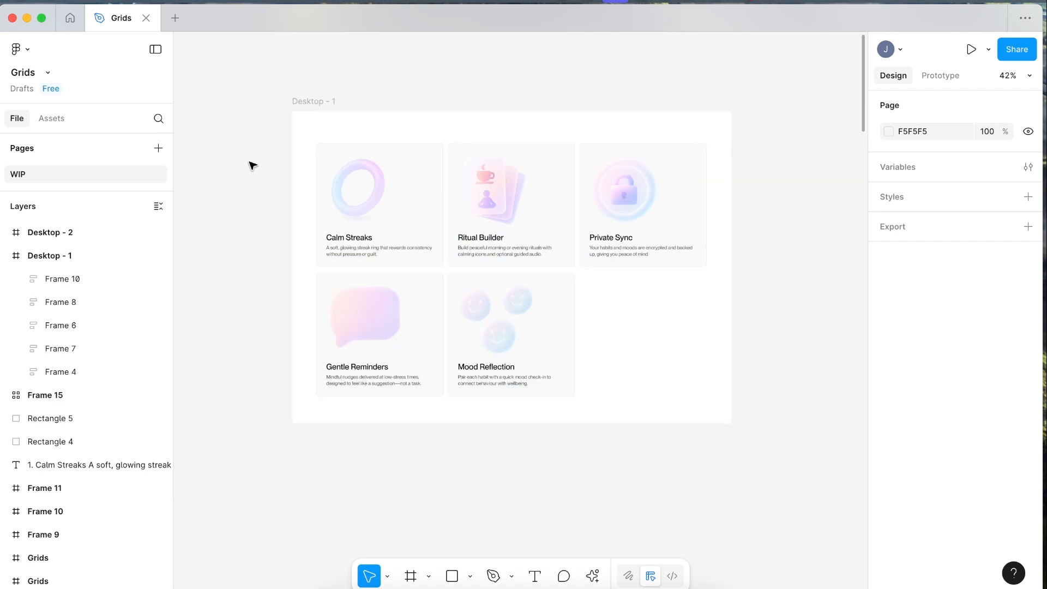
# Wrap all five cards in one auto layout frame and set its flow to Grid
pyautogui.moveTo(250, 159); pyautogui.dragTo(255, 208)
pyautogui.click(631, 340)
pyautogui.moveTo(631, 340); pyautogui.dragTo(668, 366)
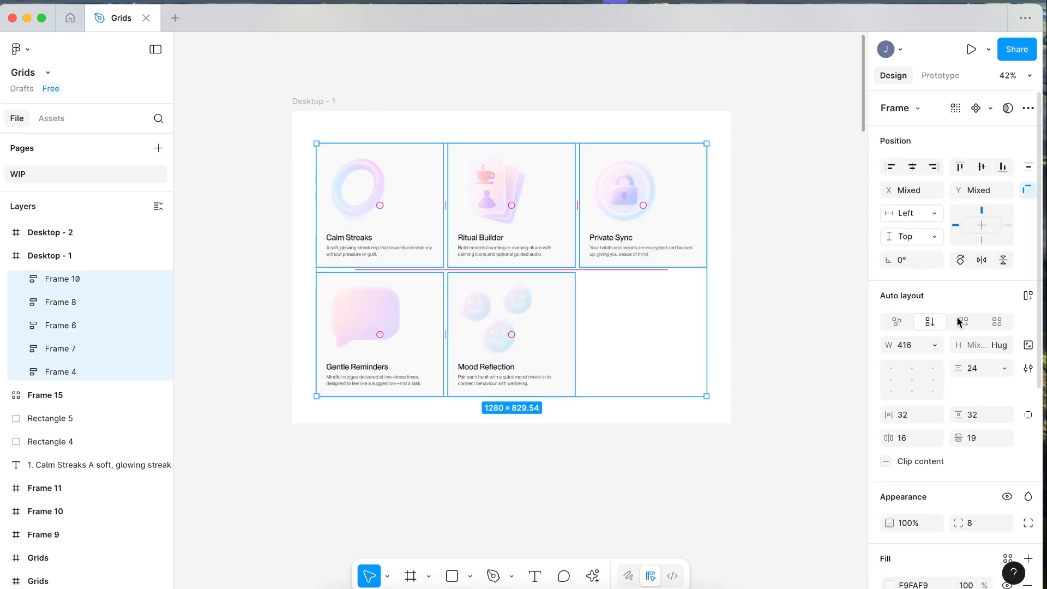
pyautogui.hotkey('shift', 'a')
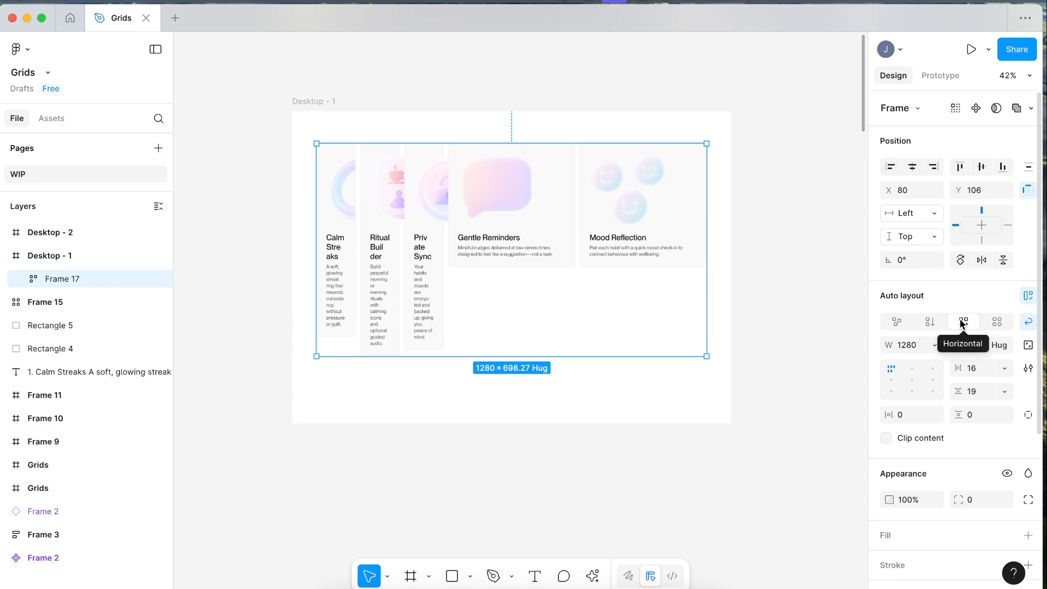
pyautogui.click(996, 322)
pyautogui.scroll(2, 540, 267)
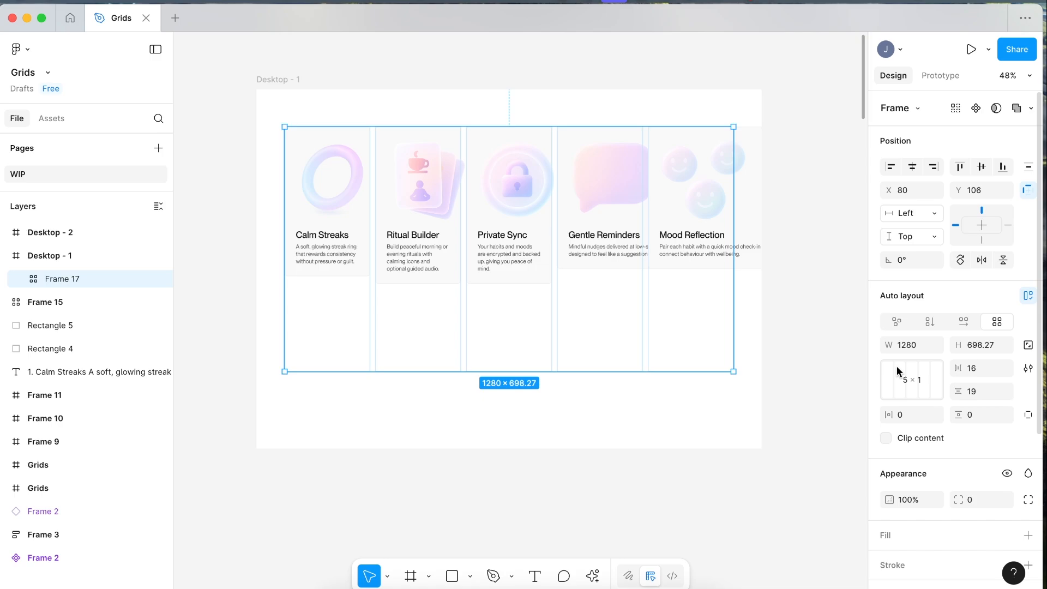
# Switch the card container to Horizontal flow to try its alignment options, and return it to Grid
pyautogui.click(964, 321)
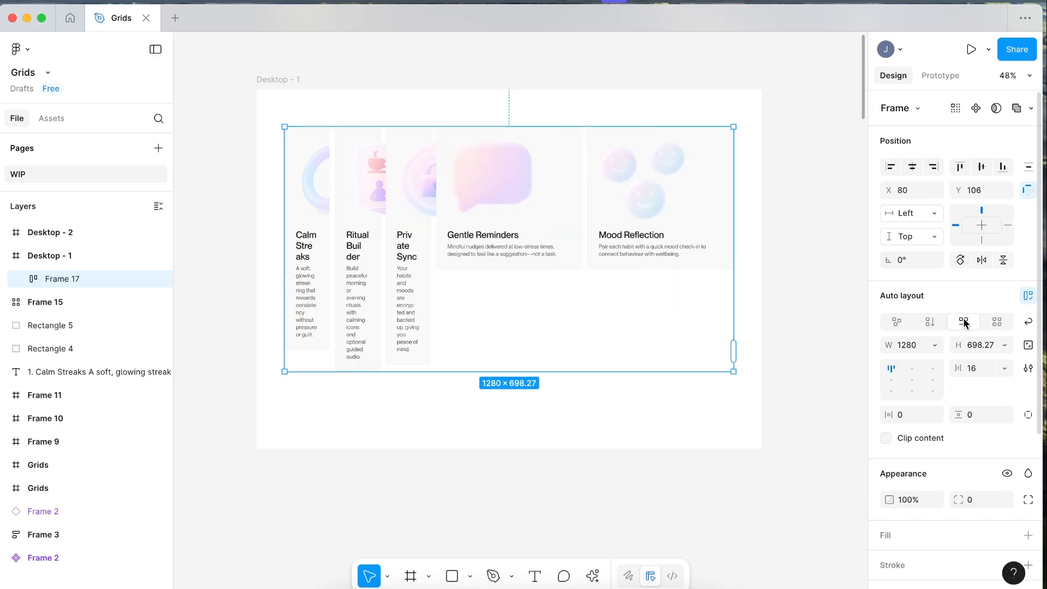
pyautogui.click(912, 379)
pyautogui.click(899, 365)
pyautogui.click(1000, 323)
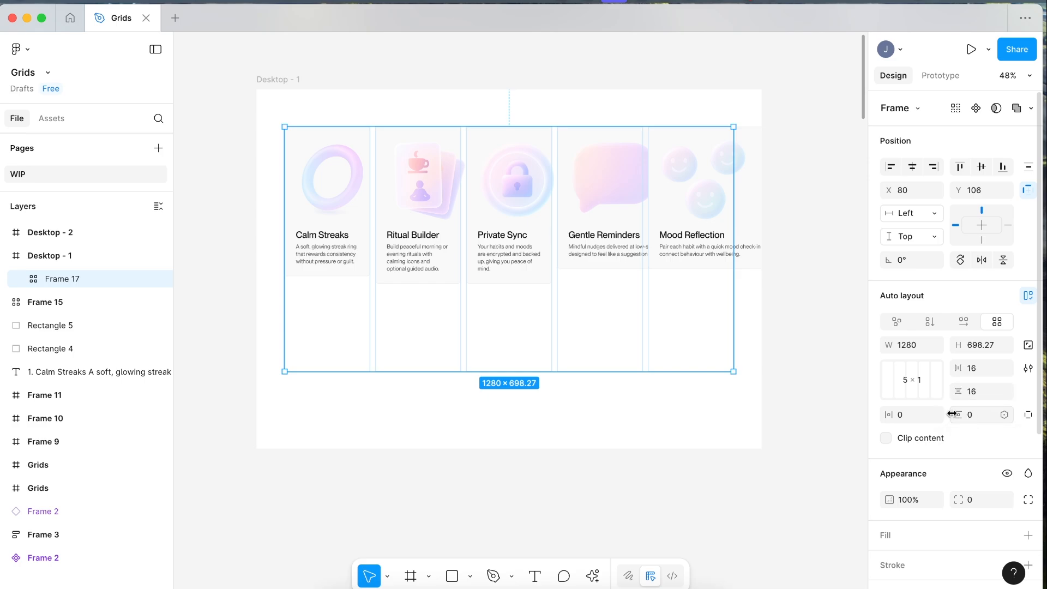
# Try increasing the grid's vertical and horizontal padding, and undo both changes
pyautogui.moveTo(956, 414); pyautogui.dragTo(974, 414)
pyautogui.moveTo(892, 414); pyautogui.dragTo(914, 414)
pyautogui.press('super+z')
pyautogui.press('super+z')
# Choose 3 × 2 as the card grid's size to add a second row
pyautogui.click(901, 377)
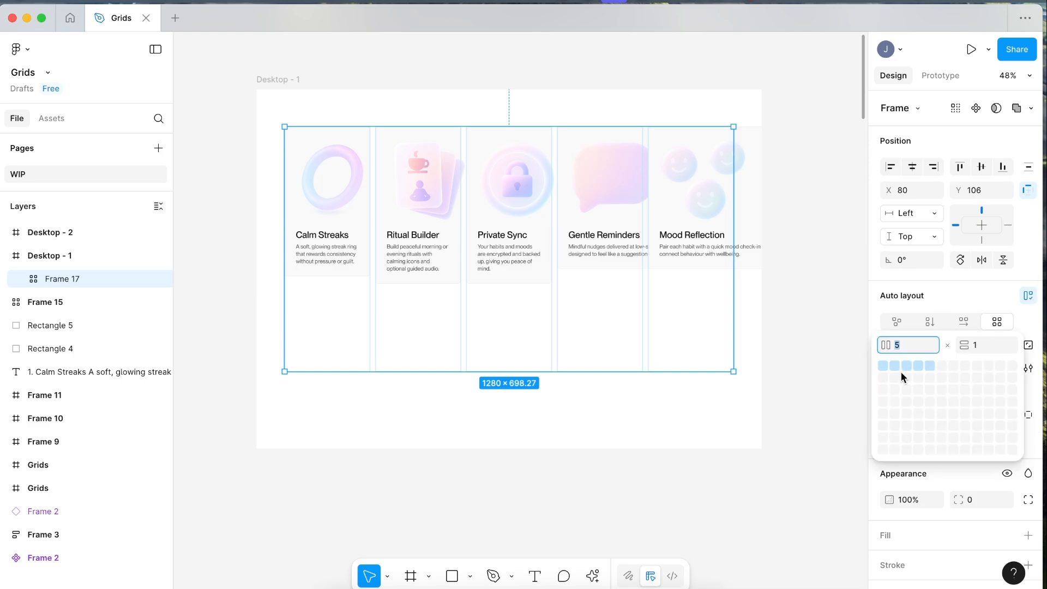
pyautogui.click(930, 366)
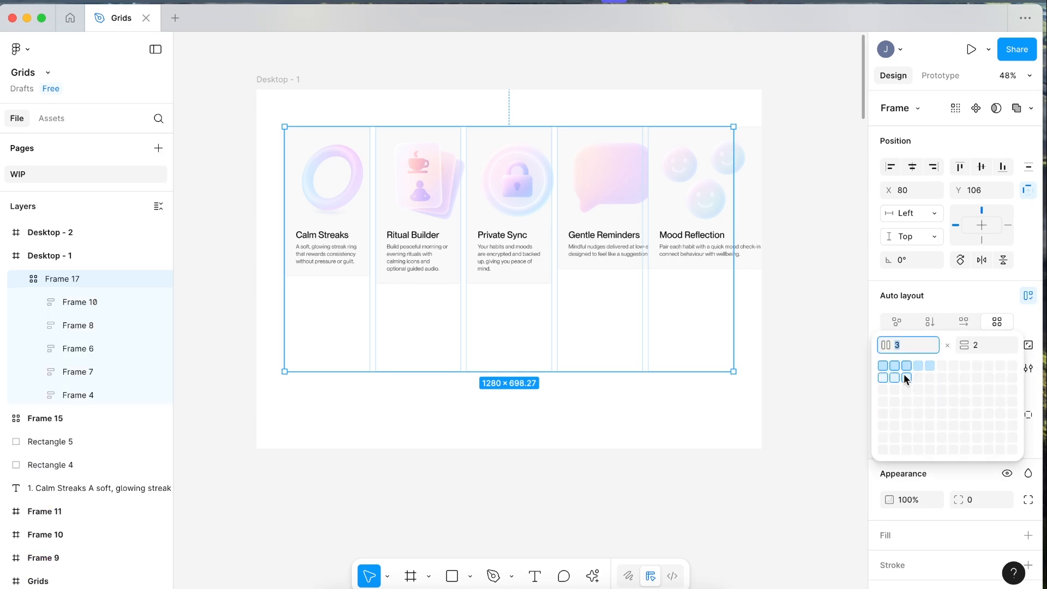
pyautogui.click(905, 377)
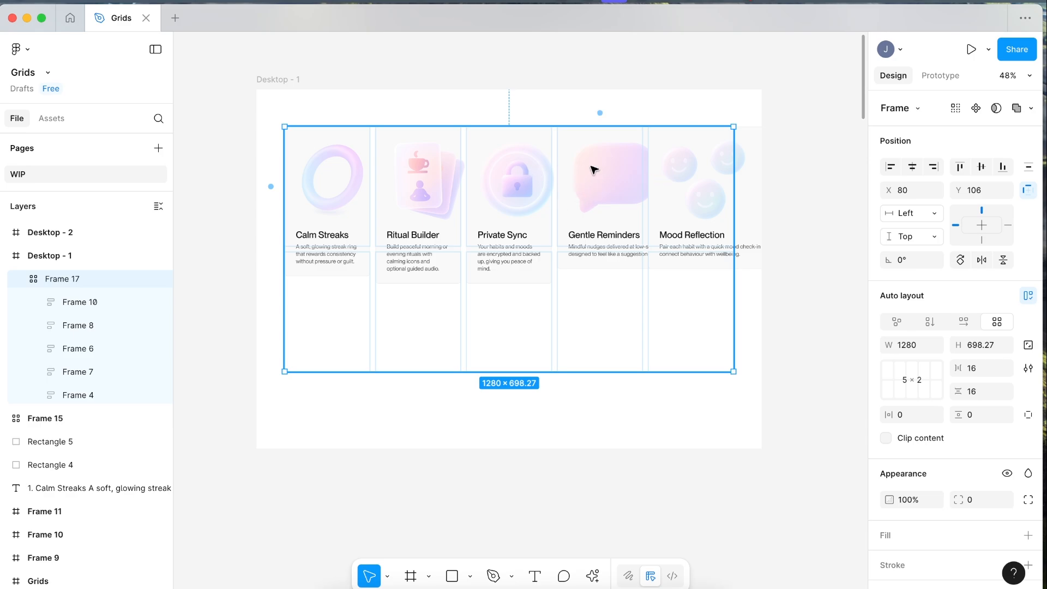
# Move the Gentle Reminders and Mood Reflection cards into the first two cells of the grid's second row
pyautogui.click(618, 167)
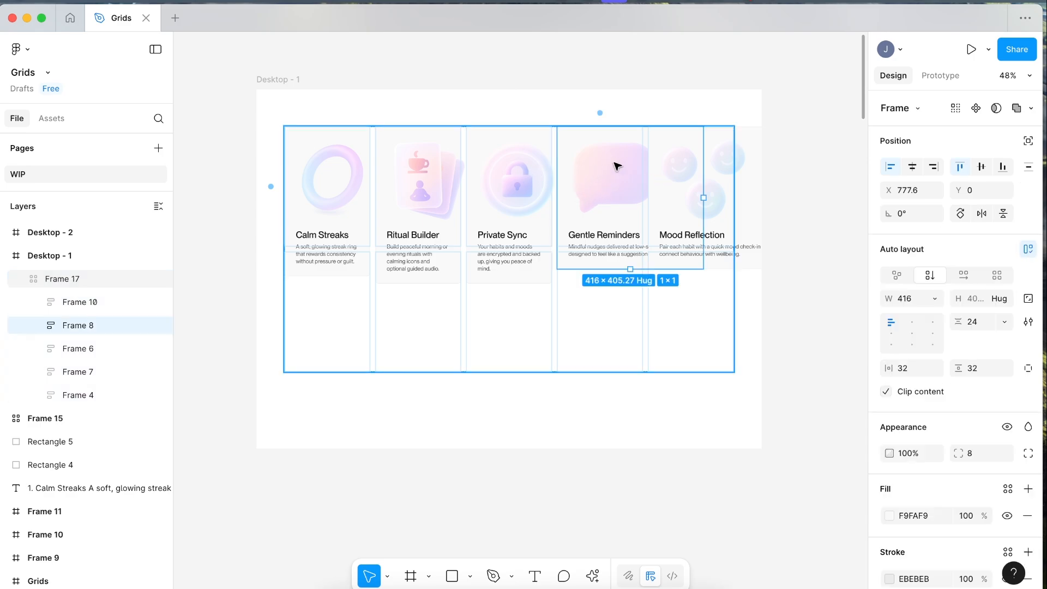
pyautogui.moveTo(613, 172)
pyautogui.mouseDown()
pyautogui.moveTo(600, 245)
pyautogui.moveTo(605, 276)
pyautogui.moveTo(608, 220)
pyautogui.moveTo(611, 285)
pyautogui.moveTo(607, 169)
pyautogui.moveTo(610, 315)
pyautogui.moveTo(598, 178)
pyautogui.moveTo(603, 297)
pyautogui.moveTo(318, 320)
pyautogui.moveTo(327, 308)
pyautogui.mouseUp()
pyautogui.click(694, 173)
pyautogui.moveTo(711, 170); pyautogui.dragTo(441, 310)
# Reduce the card grid to 3 columns by 2 rows
pyautogui.click(648, 243)
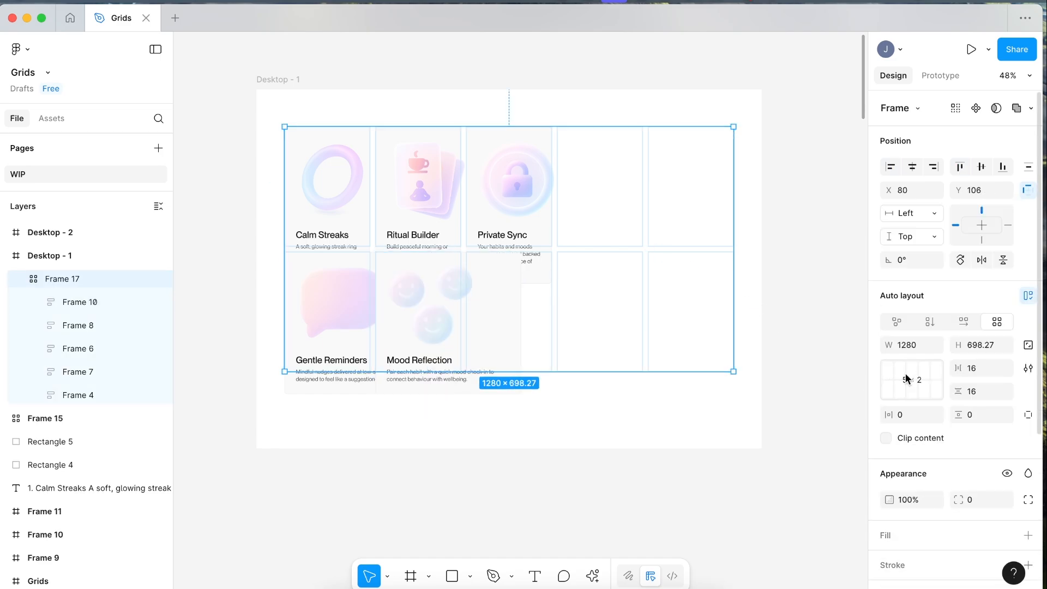
pyautogui.click(908, 377)
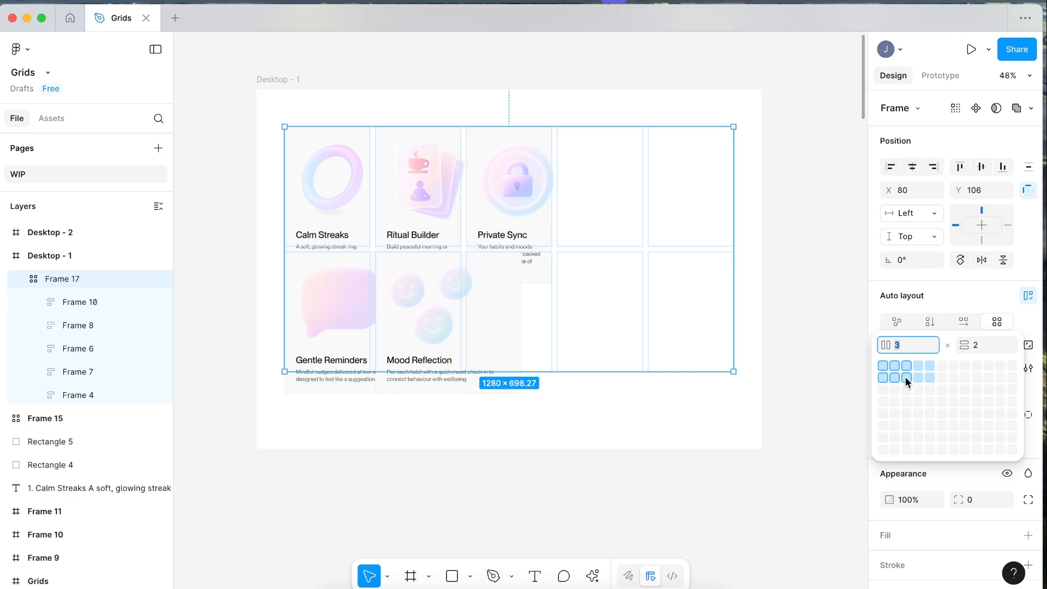
pyautogui.click(906, 378)
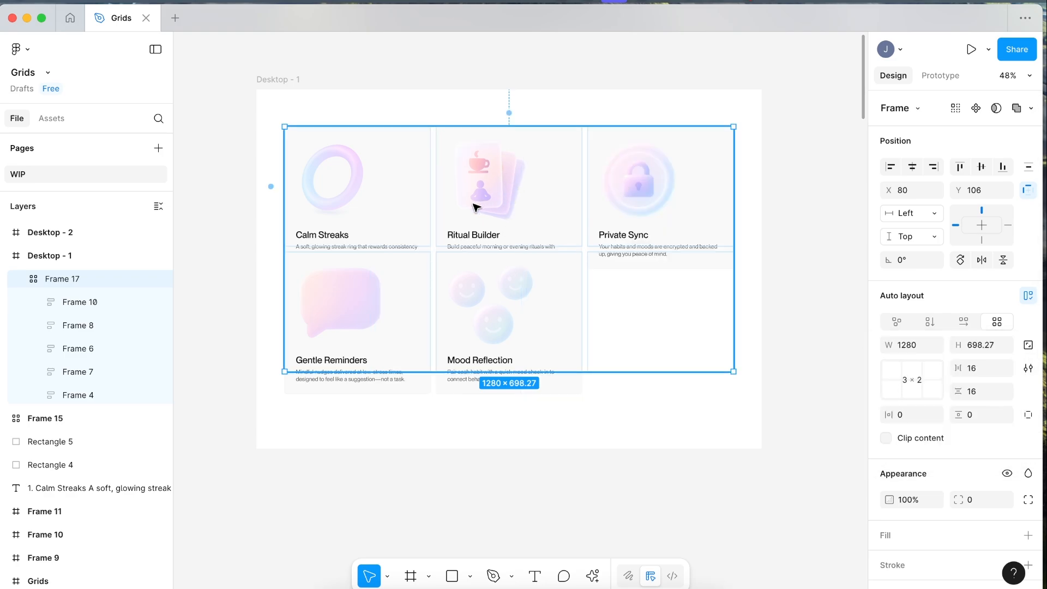
# Stretch the card grid downward to a height of about 850 px so the cards fit their cells
pyautogui.scroll(-1, 474, 206)
pyautogui.hscroll(1, 473, 206)
pyautogui.moveTo(605, 358); pyautogui.dragTo(604, 411)
pyautogui.scroll(1, 603, 411)
pyautogui.hscroll(-1, 603, 411)
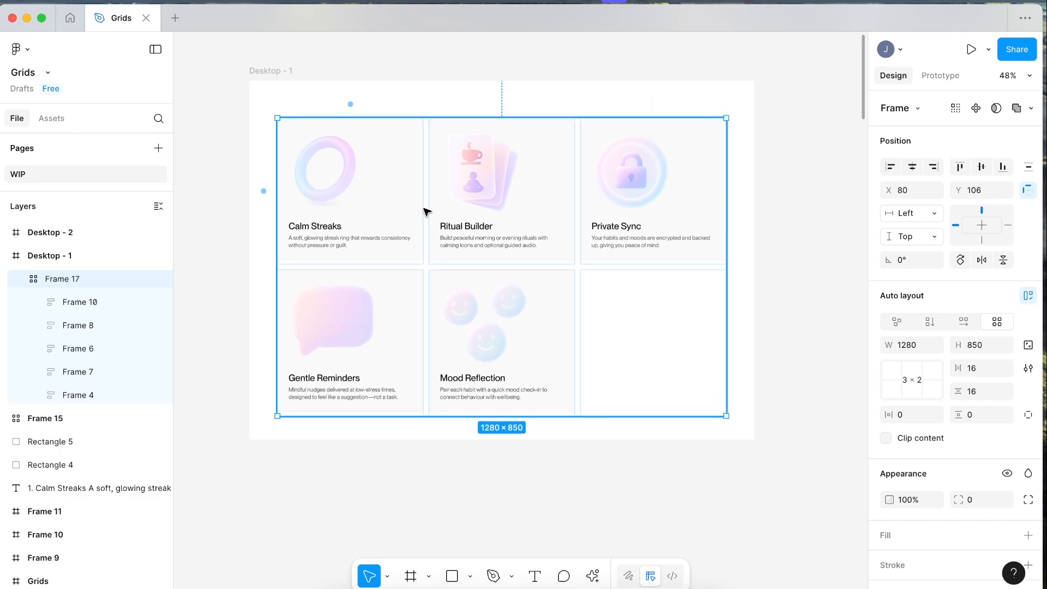
# Set the width and height of all five feature cards to Fill container
pyautogui.click(352, 176)
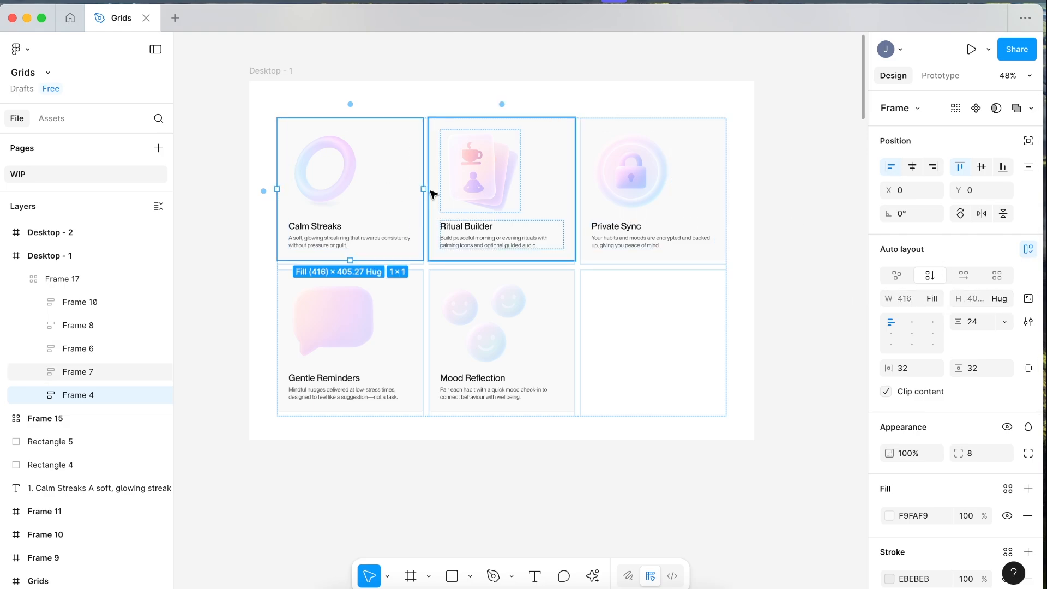
pyautogui.keyDown('shift'); pyautogui.click(509, 205); pyautogui.keyUp('shift')
pyautogui.keyDown('shift'); pyautogui.click(686, 199); pyautogui.keyUp('shift')
pyautogui.keyDown('shift'); pyautogui.click(499, 343); pyautogui.keyUp('shift')
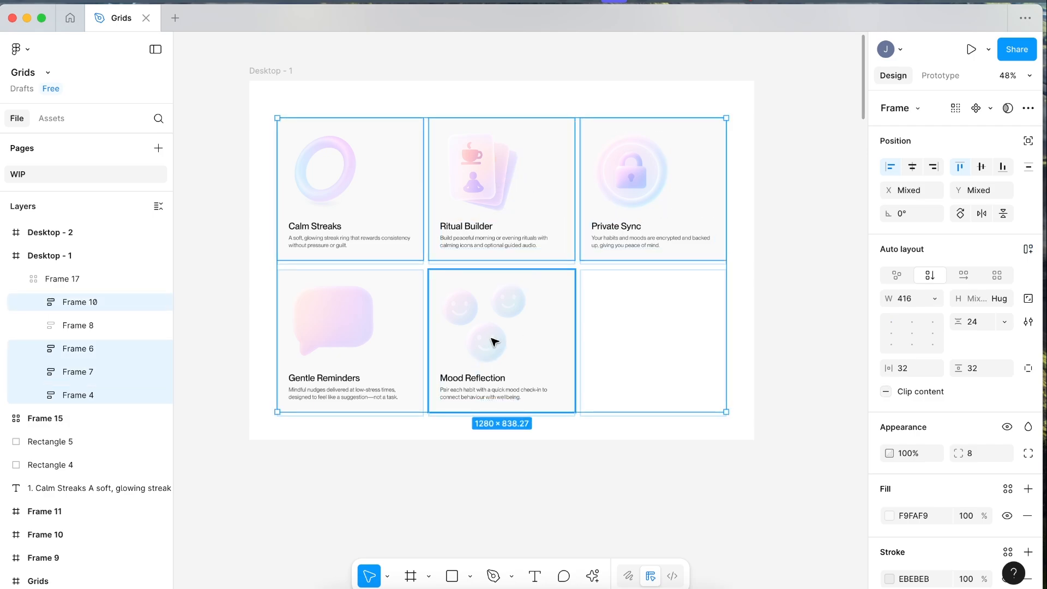
pyautogui.keyDown('shift'); pyautogui.click(368, 327); pyautogui.keyUp('shift')
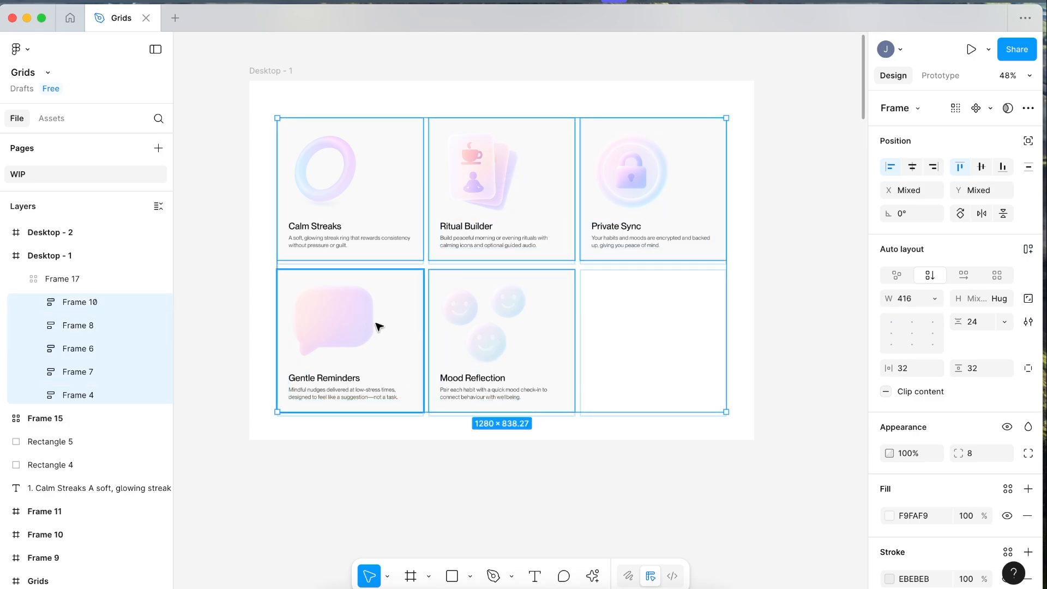
pyautogui.click(935, 298)
pyautogui.click(928, 330)
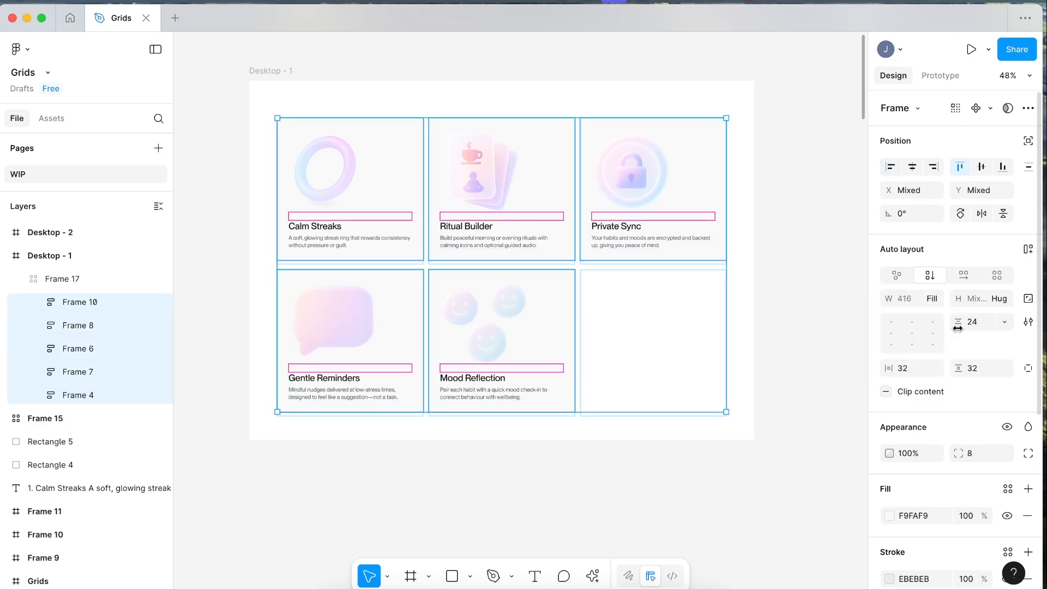
pyautogui.click(1006, 300)
pyautogui.click(973, 322)
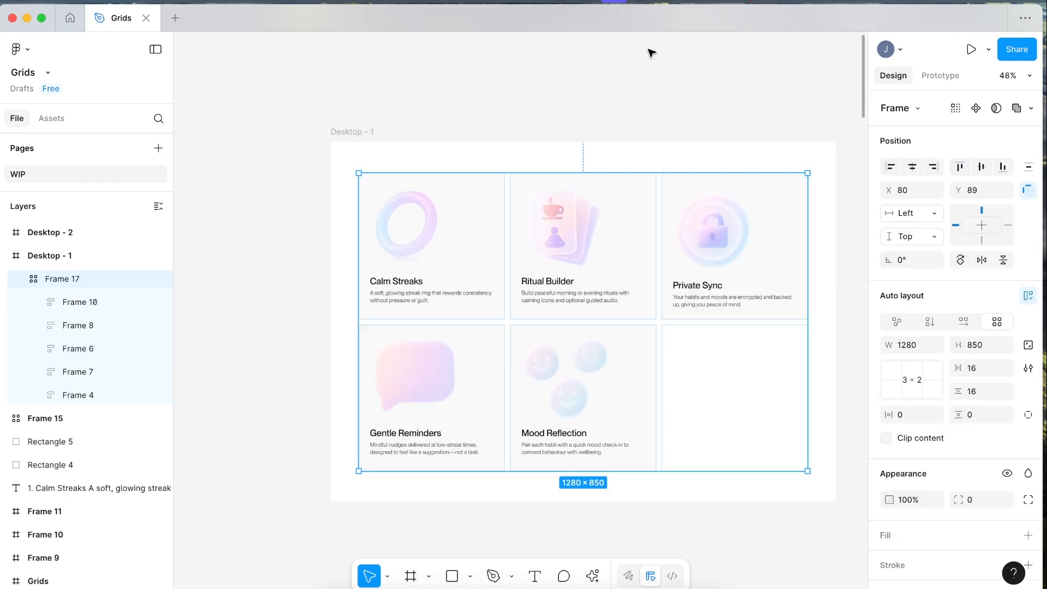
pyautogui.click(651, 53)
pyautogui.hscroll(2, 693, 353)
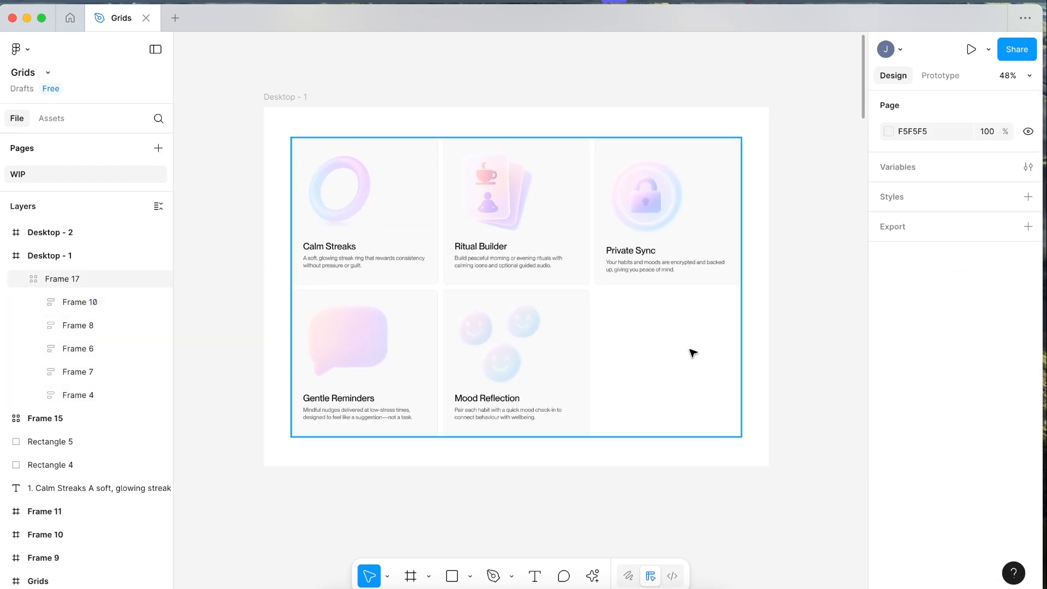
# Try resizing the card grid from its corner and undo the resize
pyautogui.click(636, 339)
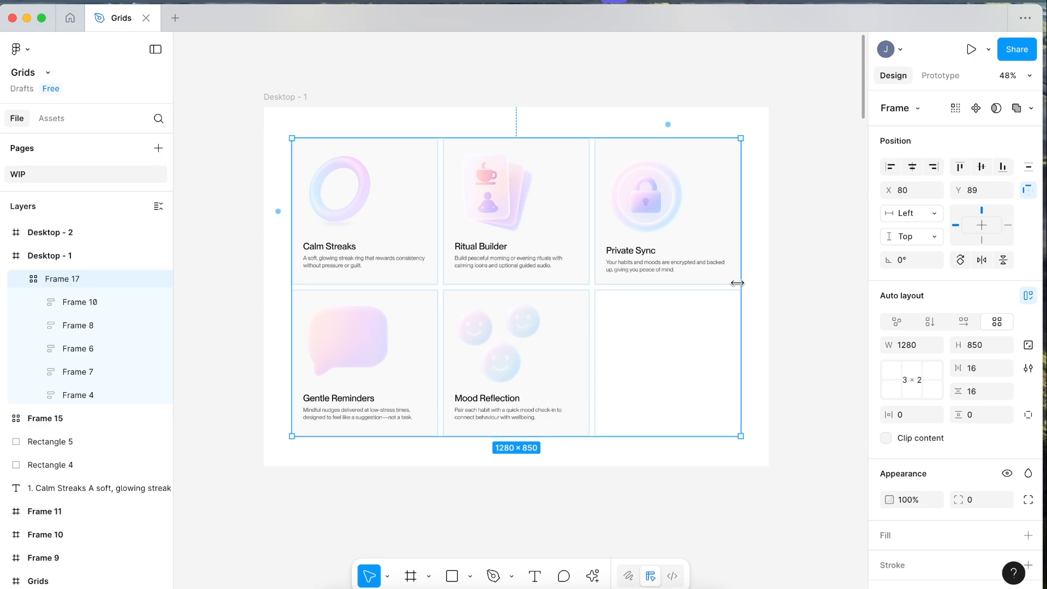
pyautogui.moveTo(740, 285)
pyautogui.mouseDown()
pyautogui.moveTo(664, 288)
pyautogui.moveTo(741, 290)
pyautogui.mouseUp()
pyautogui.moveTo(739, 137); pyautogui.dragTo(713, 157)
pyautogui.hotkey('ctrl', 'z')
pyautogui.click(810, 311)
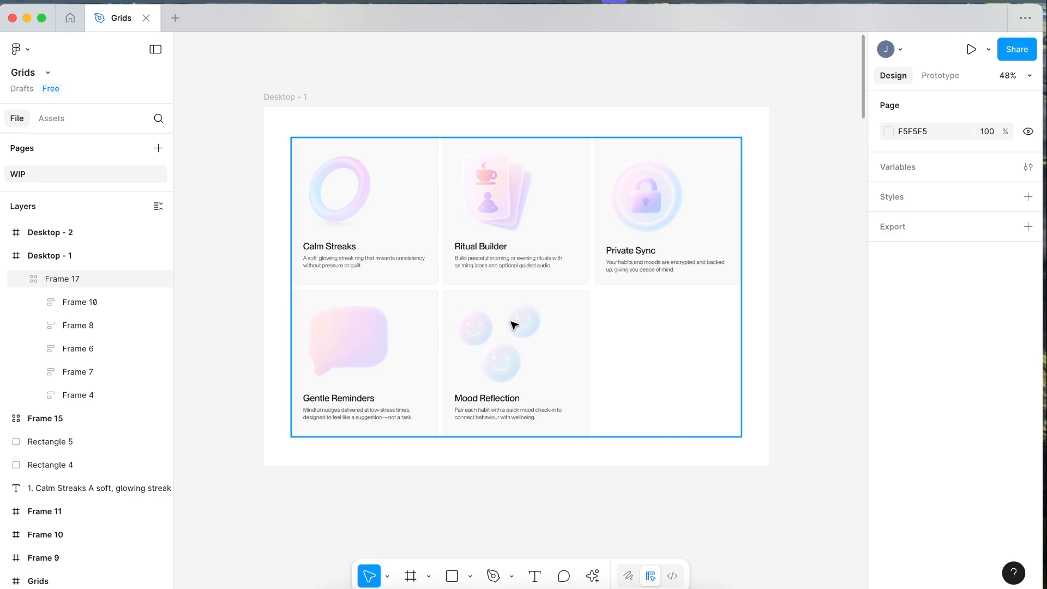
# Stretch the Mood Reflection card across the second row's last two columns, with its width set to Fill container
pyautogui.doubleClick(545, 342)
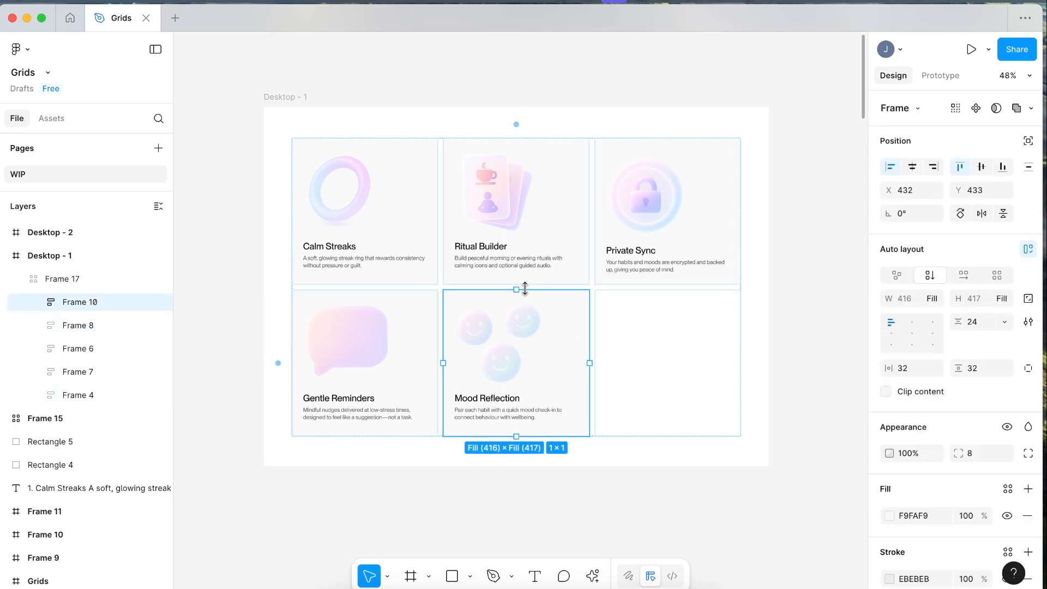
pyautogui.click(932, 298)
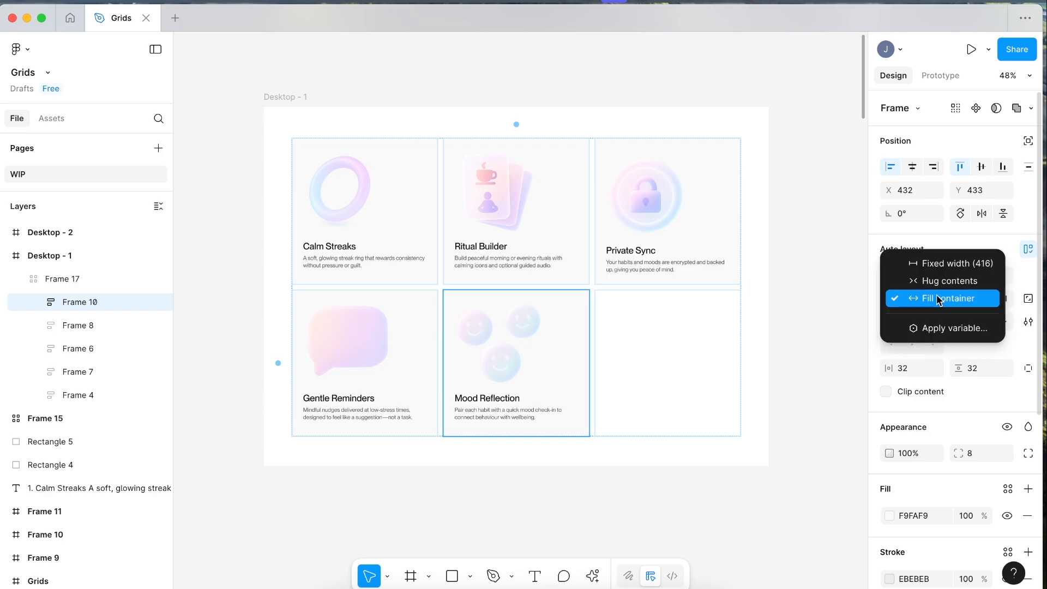
pyautogui.click(933, 298)
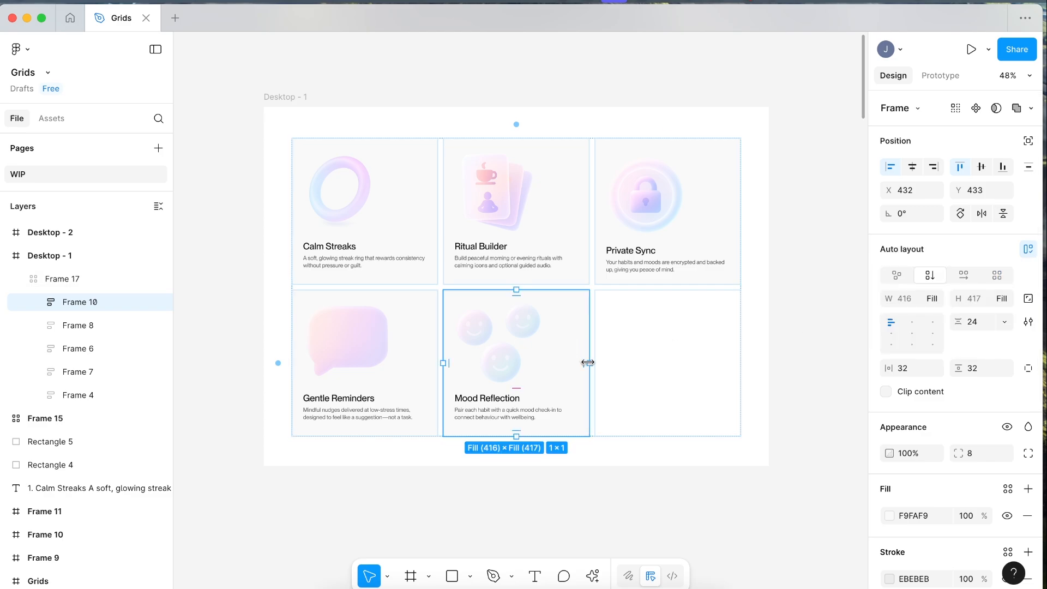
pyautogui.moveTo(594, 363); pyautogui.dragTo(625, 361)
pyautogui.click(935, 298)
pyautogui.click(934, 333)
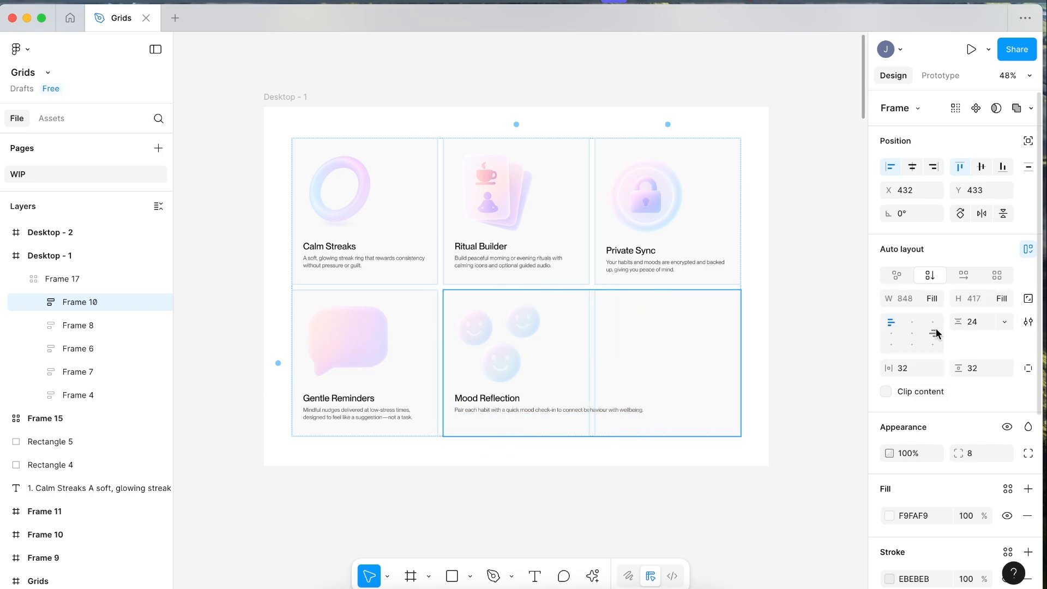
pyautogui.click(807, 337)
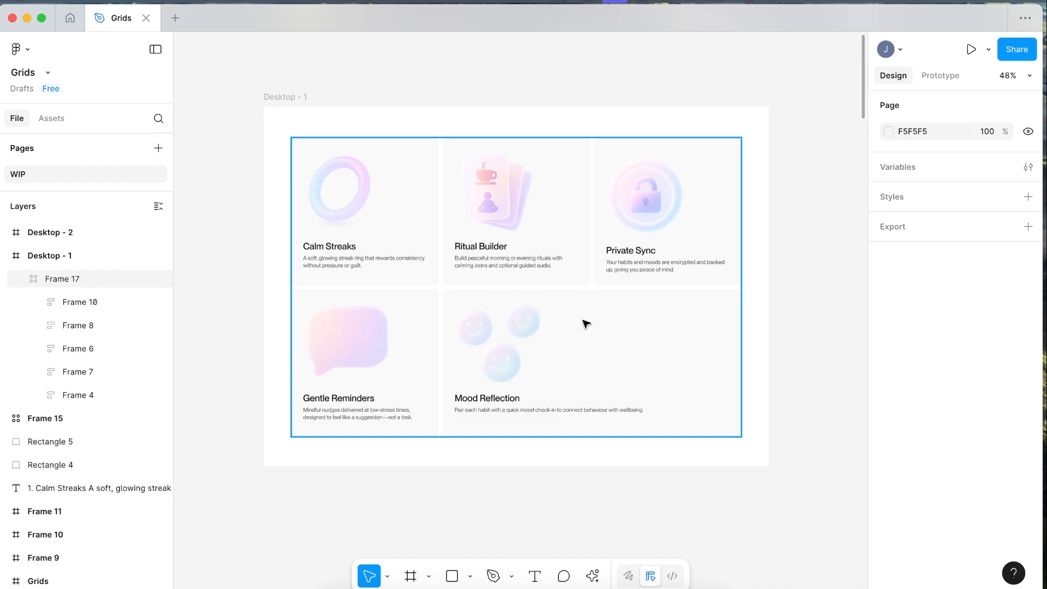
# Set the card grid's size to 3 columns by 3 rows
pyautogui.click(413, 212)
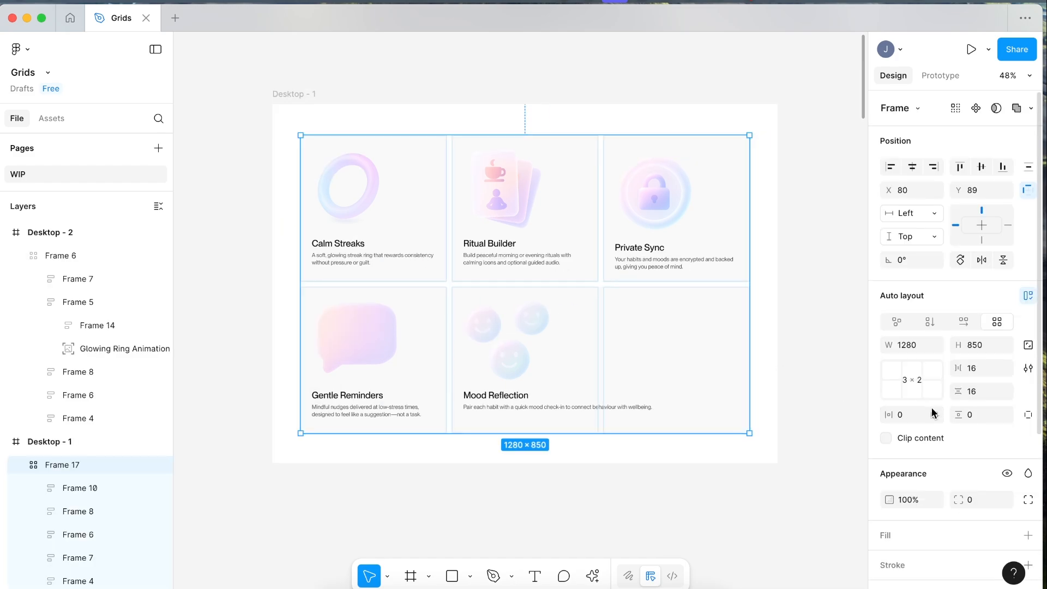
pyautogui.click(925, 373)
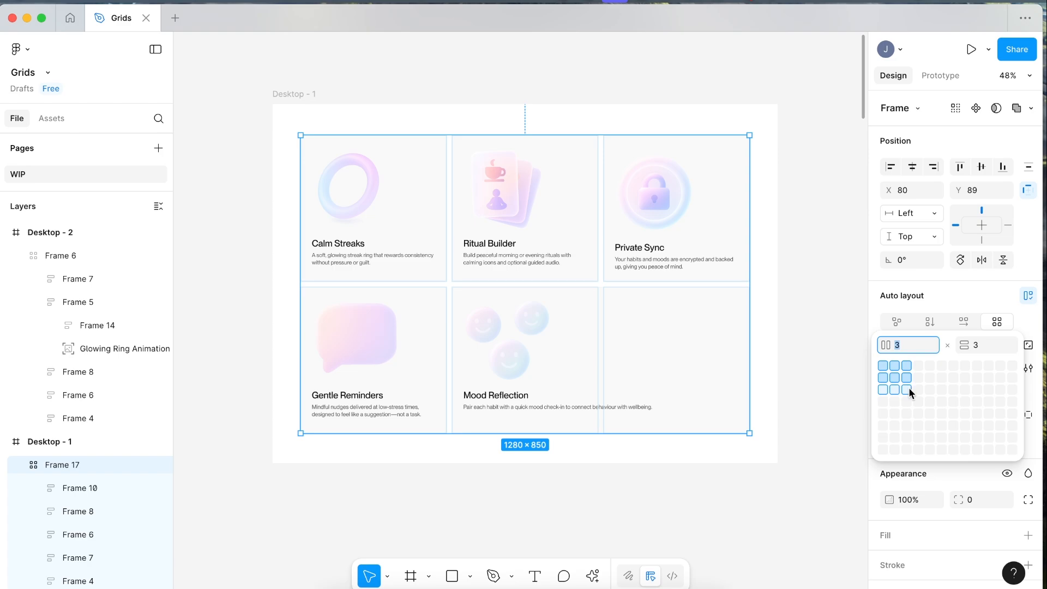
pyautogui.click(909, 388)
# Move the Ritual Builder, Private Sync, Mood Reflection and Gentle Reminders cards out of the grid onto the canvas
pyautogui.moveTo(470, 231); pyautogui.dragTo(704, 193)
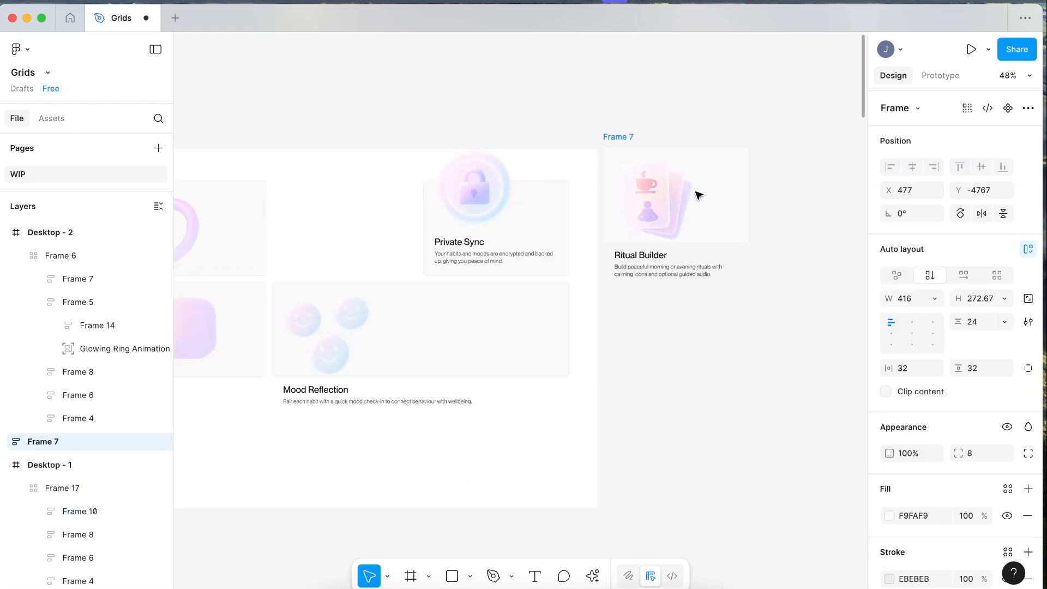
pyautogui.hscroll(-1, 659, 195)
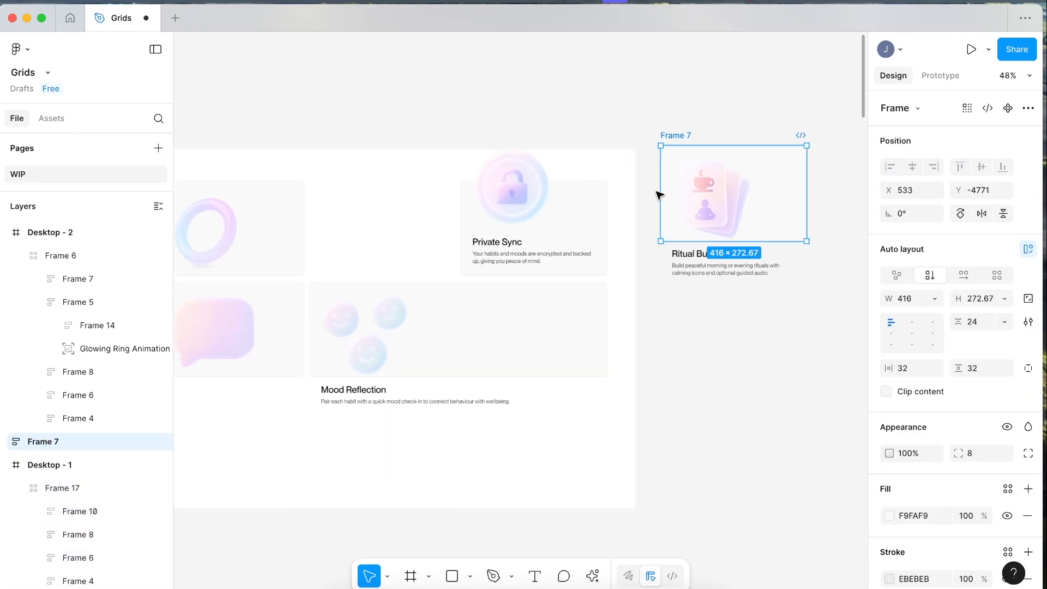
pyautogui.hscroll(-2, 659, 195)
pyautogui.doubleClick(613, 226)
pyautogui.moveTo(628, 237); pyautogui.dragTo(837, 376)
pyautogui.doubleClick(509, 348)
pyautogui.moveTo(509, 348); pyautogui.dragTo(661, 104)
pyautogui.moveTo(330, 320); pyautogui.dragTo(451, 93)
# Extend the Calm Streaks card down the grid's first column so it spans two rows
pyautogui.click(396, 308)
pyautogui.hscroll(1, 376, 289)
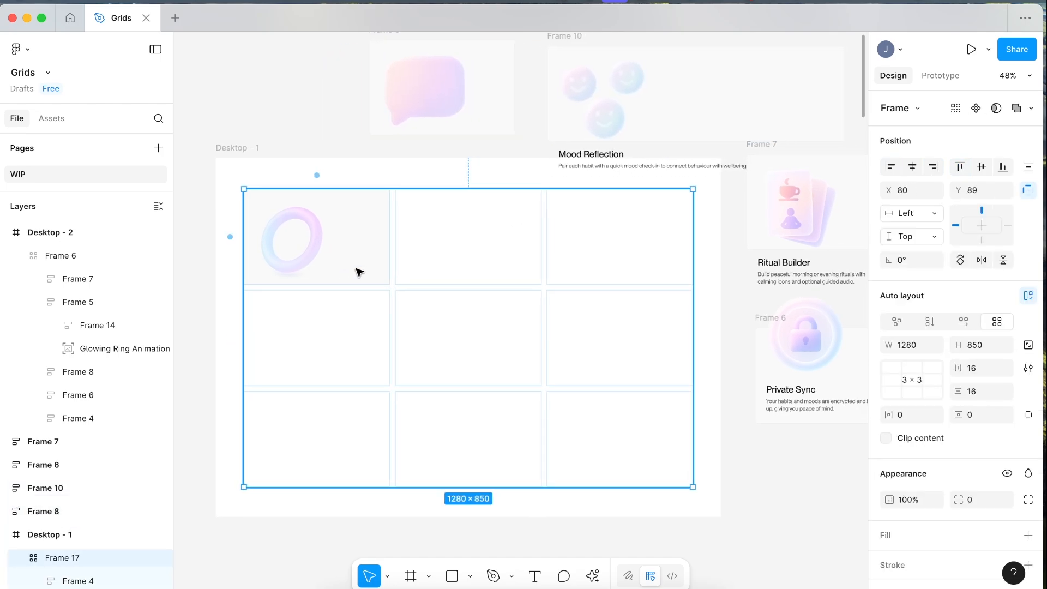
pyautogui.click(359, 272)
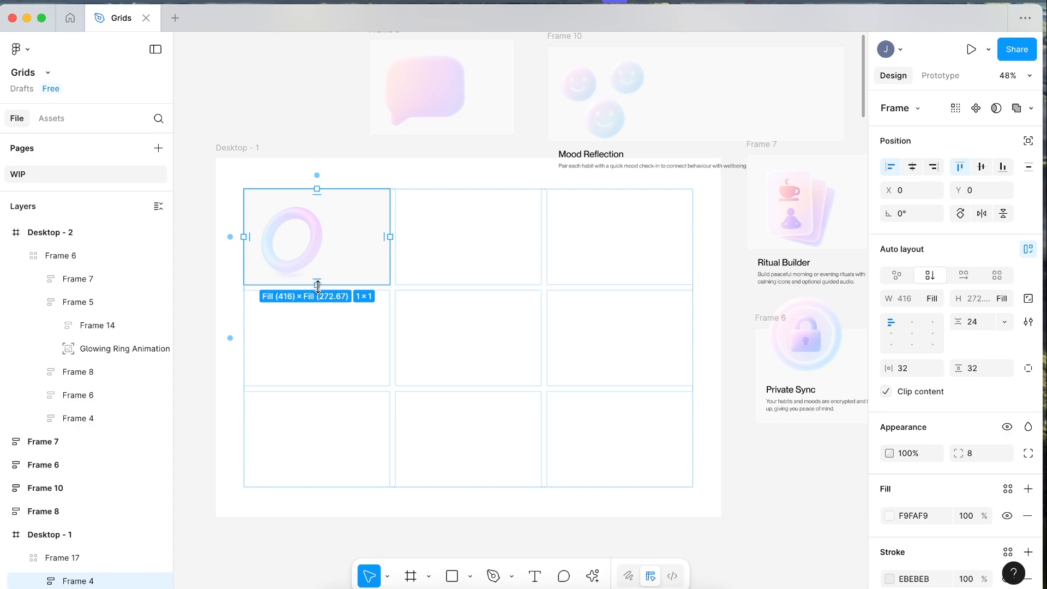
pyautogui.moveTo(317, 285); pyautogui.dragTo(337, 382)
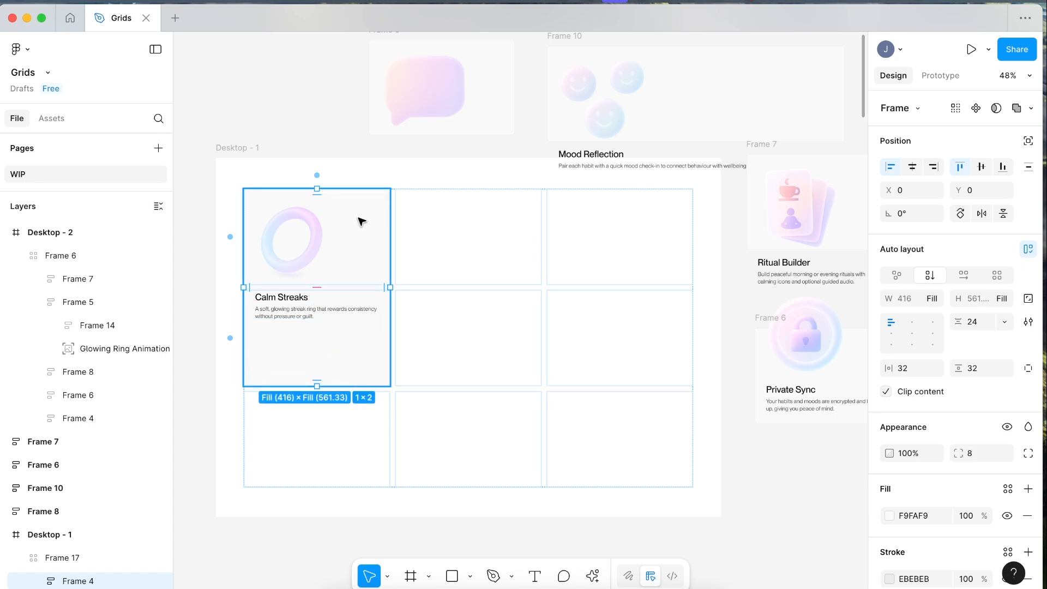
# Enlarge the ring image in the Calm Streaks card and set the card's vertical gap to Auto
pyautogui.click(307, 259)
pyautogui.moveTo(332, 284); pyautogui.dragTo(377, 331)
pyautogui.click(363, 372)
pyautogui.doubleClick(891, 334)
pyautogui.doubleClick(338, 312)
# Place the Gentle Reminders card in the first row's second cell and extend it across two columns
pyautogui.click(354, 85)
pyautogui.hscroll(2, 344, 95)
pyautogui.scroll(1, 344, 96)
pyautogui.moveTo(350, 64); pyautogui.dragTo(420, 228)
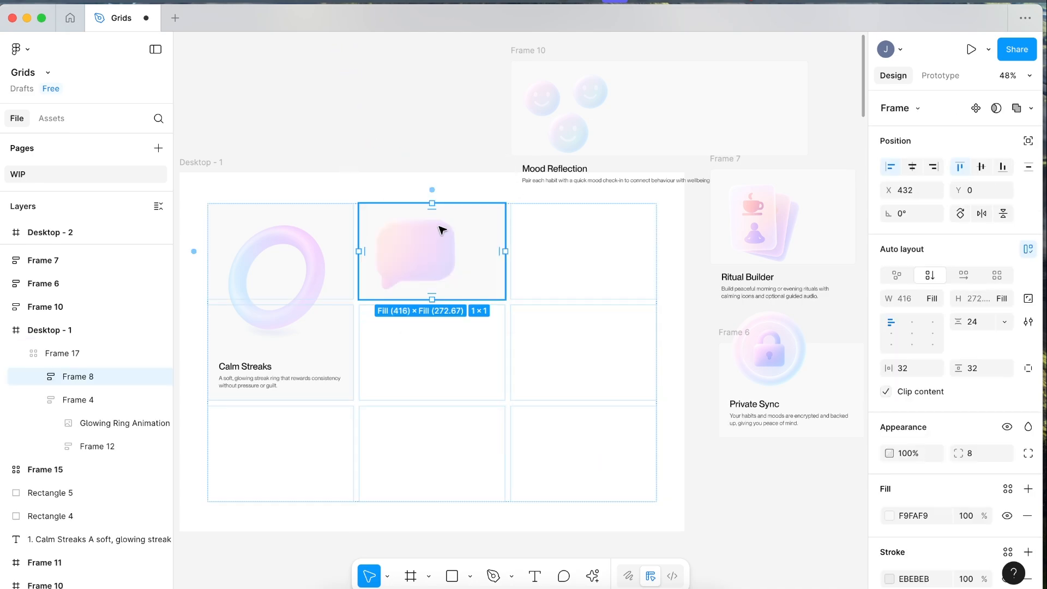
pyautogui.moveTo(505, 253); pyautogui.dragTo(656, 263)
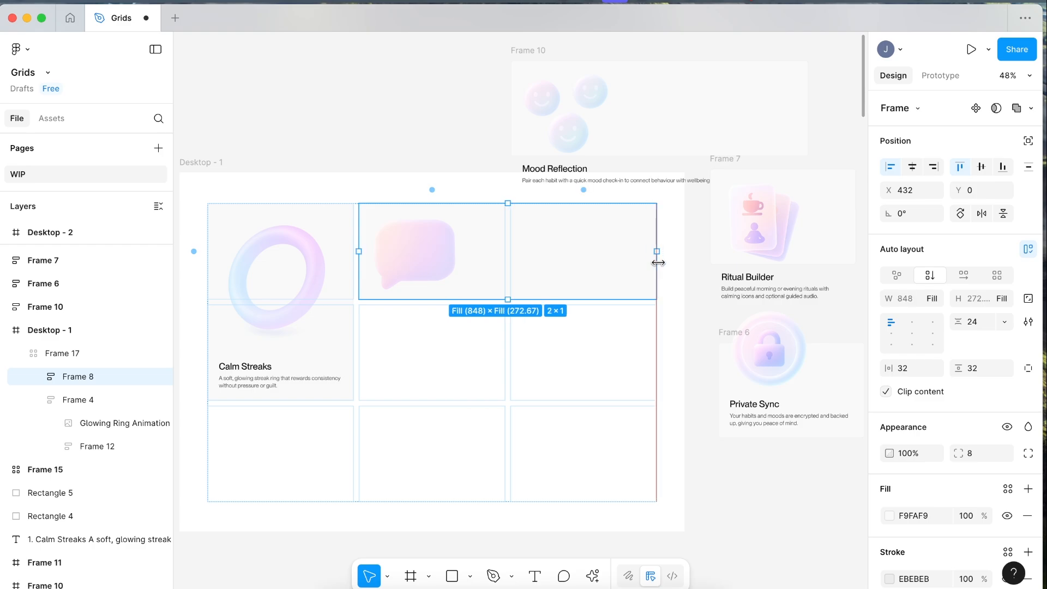
# Shrink the speech bubble image in the Gentle Reminders card and push the card's text to its lower edge
pyautogui.click(435, 257)
pyautogui.moveTo(458, 295); pyautogui.dragTo(417, 231)
pyautogui.click(482, 240)
pyautogui.click(893, 343)
# Place the Mood Reflection card in the third row's first cell and reduce it to a one-column span
pyautogui.click(481, 158)
pyautogui.moveTo(523, 130); pyautogui.dragTo(285, 401)
pyautogui.scroll(-1, 343, 406)
pyautogui.scroll(-1, 342, 407)
pyautogui.moveTo(505, 400); pyautogui.dragTo(355, 400)
# Shrink the smiley image in the Mood Reflection card to about 120 × 113 px
pyautogui.hscroll(-1, 327, 403)
pyautogui.click(311, 406)
pyautogui.moveTo(309, 445); pyautogui.dragTo(264, 381)
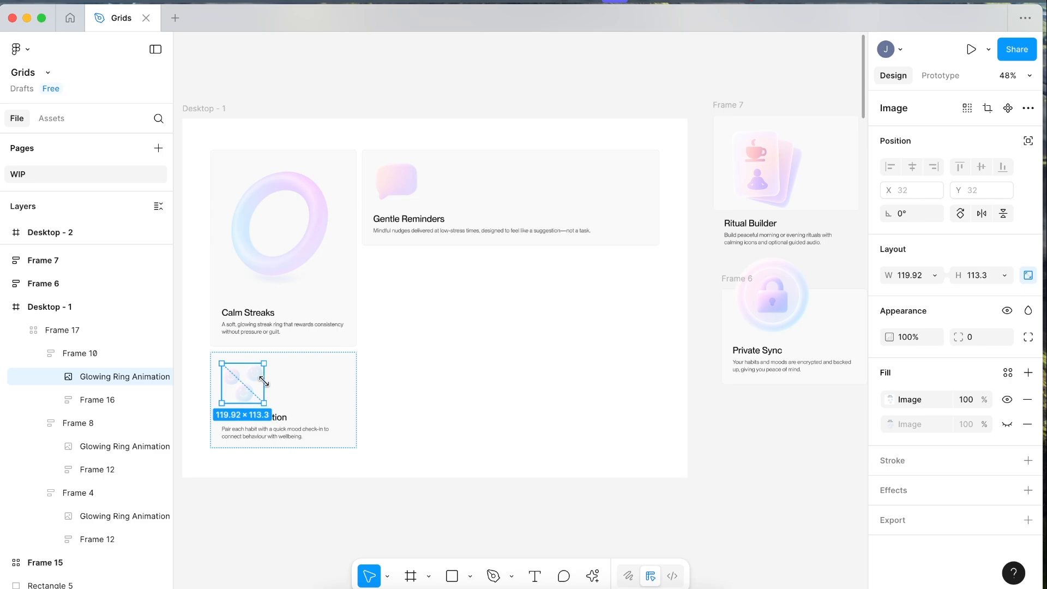
# Place the Ritual Builder card in the grid's center cell and extend it down to span two rows
pyautogui.press('Escape')
pyautogui.moveTo(740, 105); pyautogui.dragTo(447, 280)
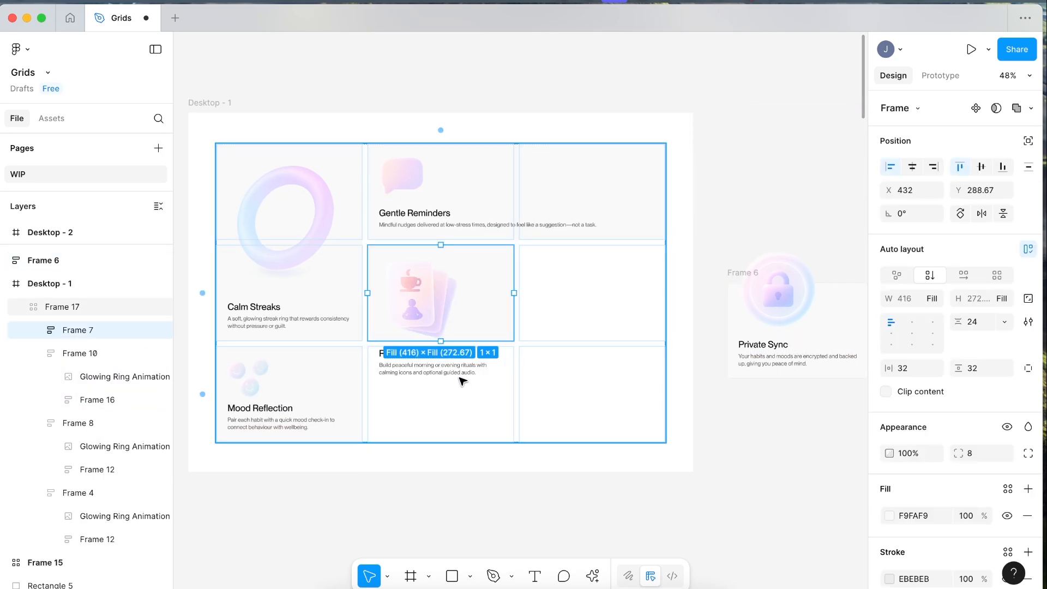
pyautogui.moveTo(437, 343); pyautogui.dragTo(432, 437)
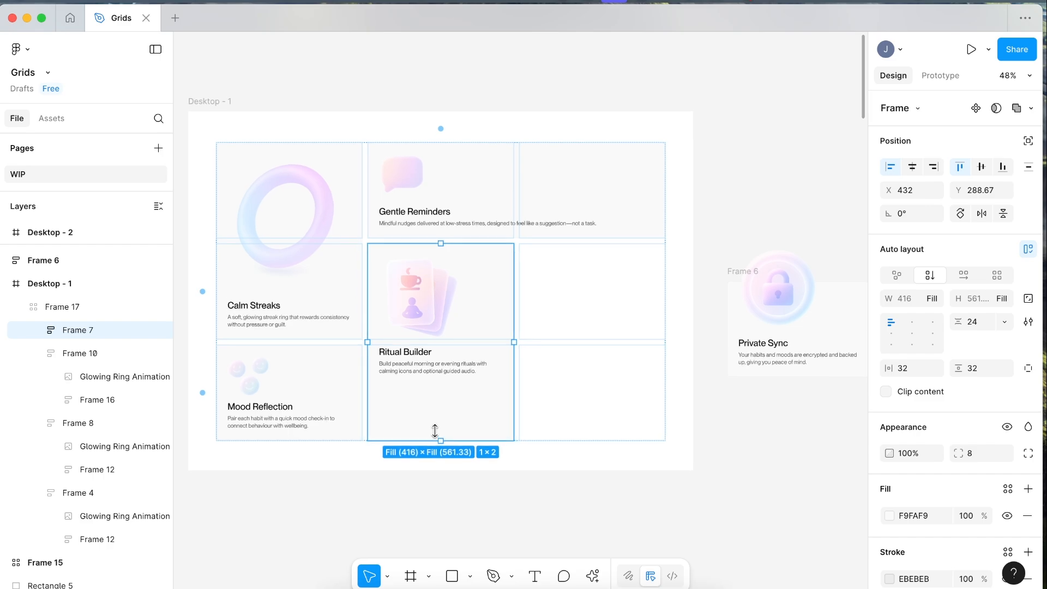
# Enlarge the image in the Ritual Builder card and align the card's text to its lower edge
pyautogui.click(436, 300)
pyautogui.click(474, 439)
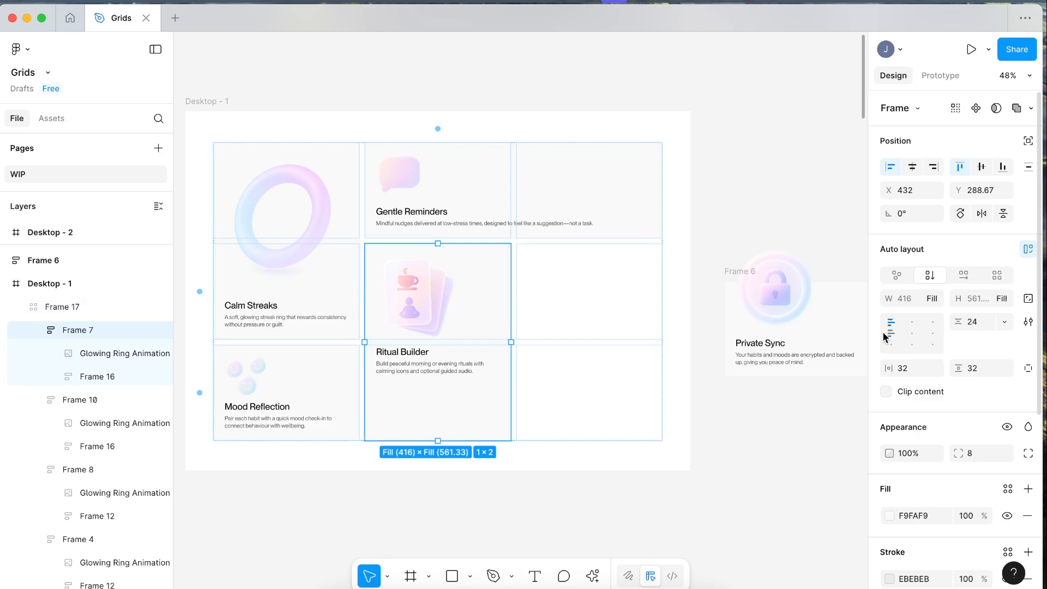
pyautogui.click(433, 295)
pyautogui.moveTo(452, 337); pyautogui.dragTo(469, 380)
pyautogui.press('Escape')
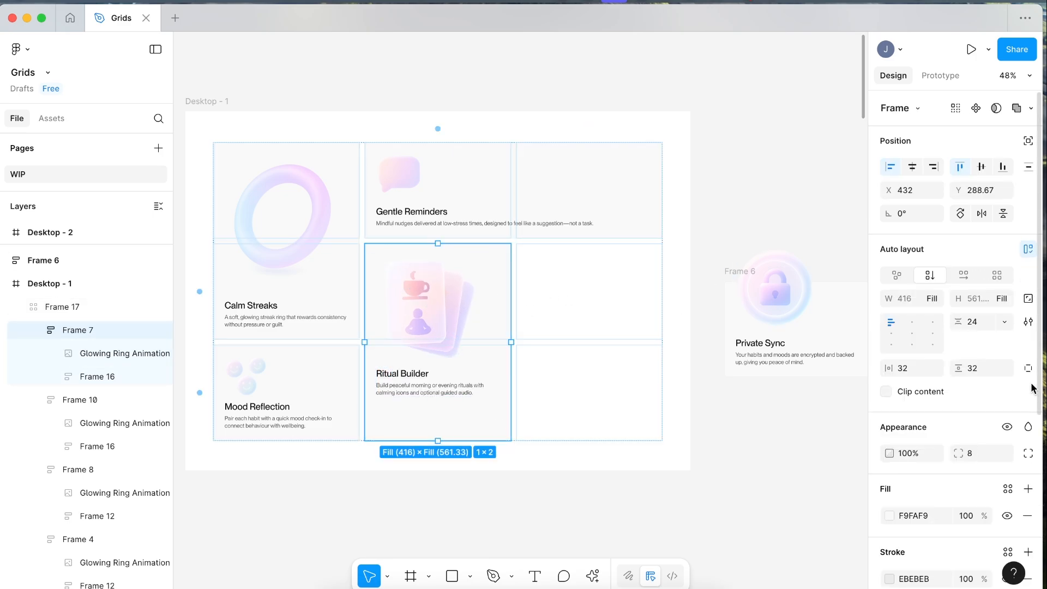
pyautogui.doubleClick(885, 346)
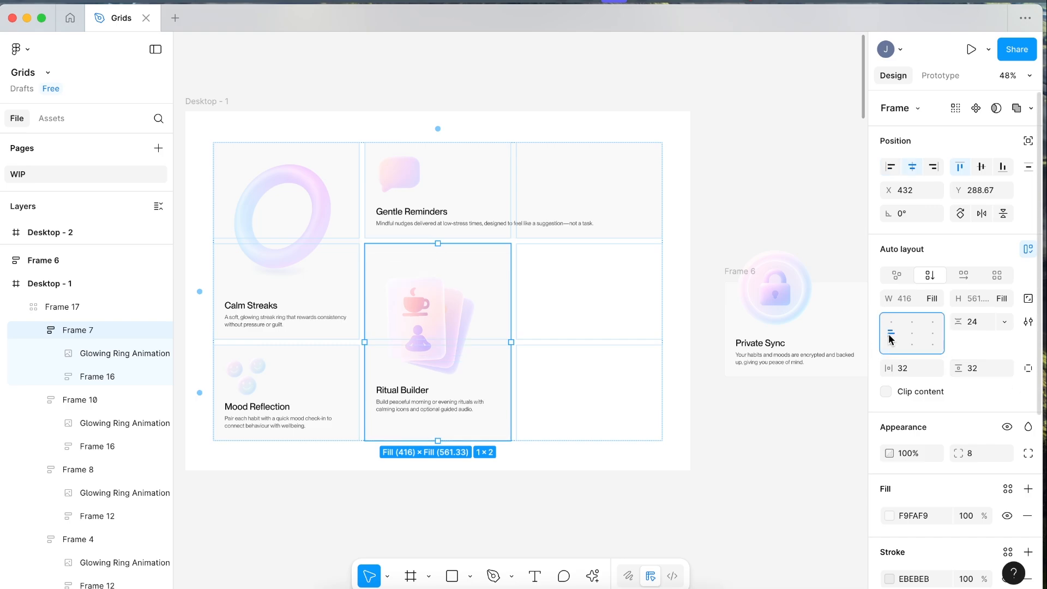
pyautogui.doubleClick(434, 305)
pyautogui.moveTo(440, 360); pyautogui.dragTo(441, 375)
# Place the Private Sync card in the second row's third cell and extend it down to span two rows
pyautogui.moveTo(733, 273); pyautogui.dragTo(575, 295)
pyautogui.moveTo(589, 337); pyautogui.dragTo(584, 432)
# Enlarge the lock image in the Private Sync card and space the image and text to the card's opposite ends
pyautogui.click(584, 329)
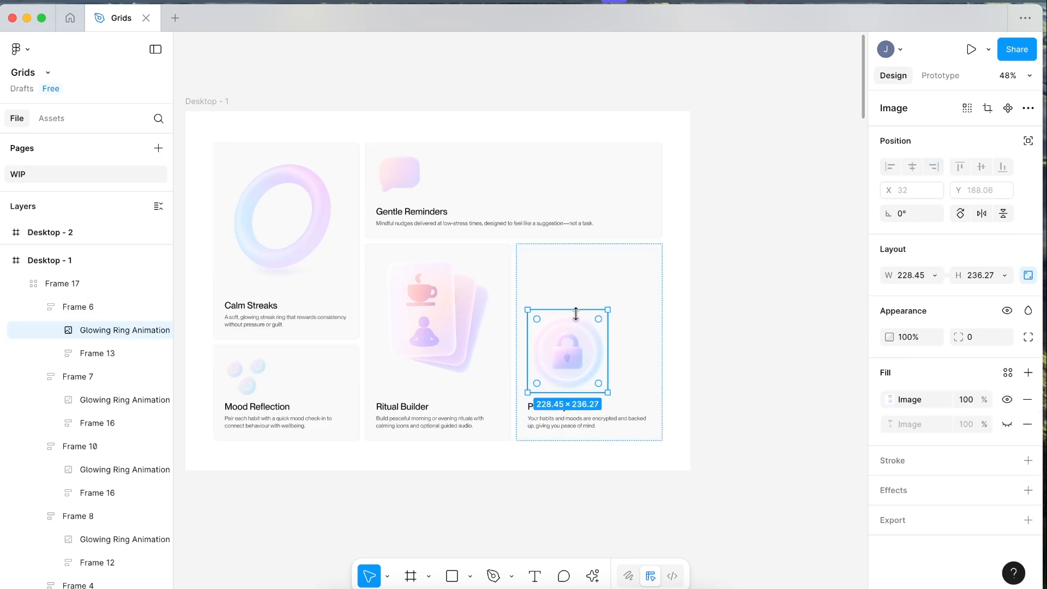
pyautogui.moveTo(581, 307); pyautogui.dragTo(600, 273)
pyautogui.click(604, 257)
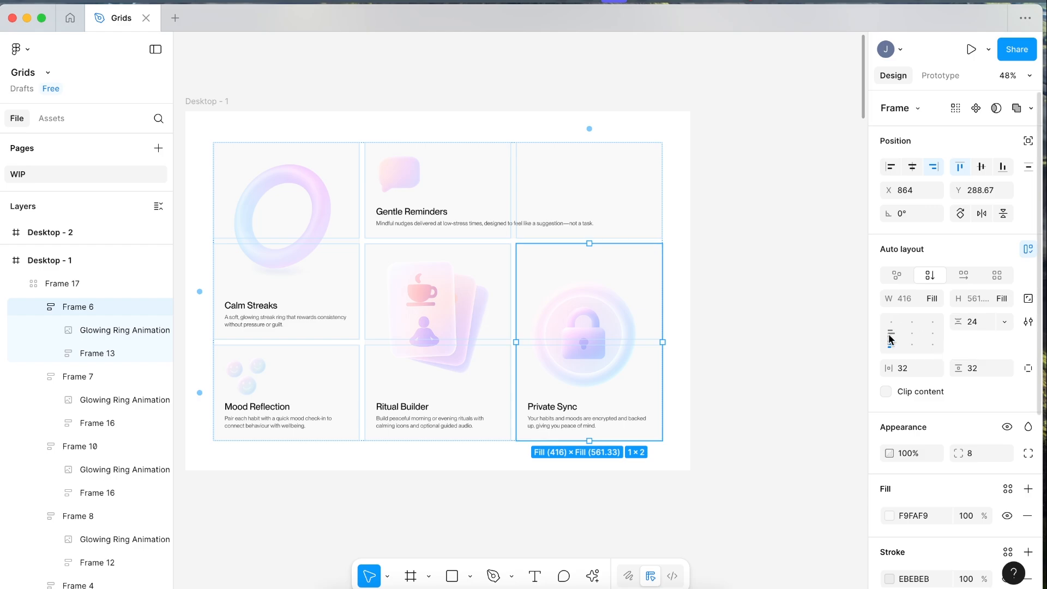
# Copy the Ritual Builder image's height of 341.55 px to the Private Sync and Calm Streaks images
pyautogui.doubleClick(447, 330)
pyautogui.click(979, 277)
pyautogui.press('super+c')
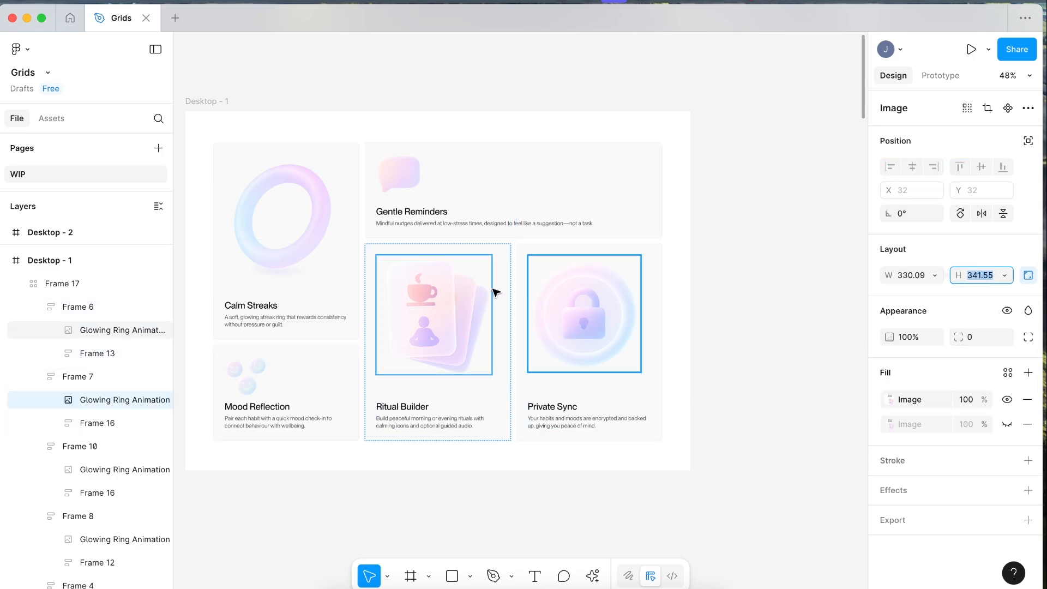
pyautogui.doubleClick(540, 297)
pyautogui.click(979, 276)
pyautogui.press('Return')
pyautogui.doubleClick(329, 224)
pyautogui.click(979, 276)
pyautogui.press('super+v')
pyautogui.press('Return')
pyautogui.hscroll(-2, 420, 283)
pyautogui.click(850, 247)
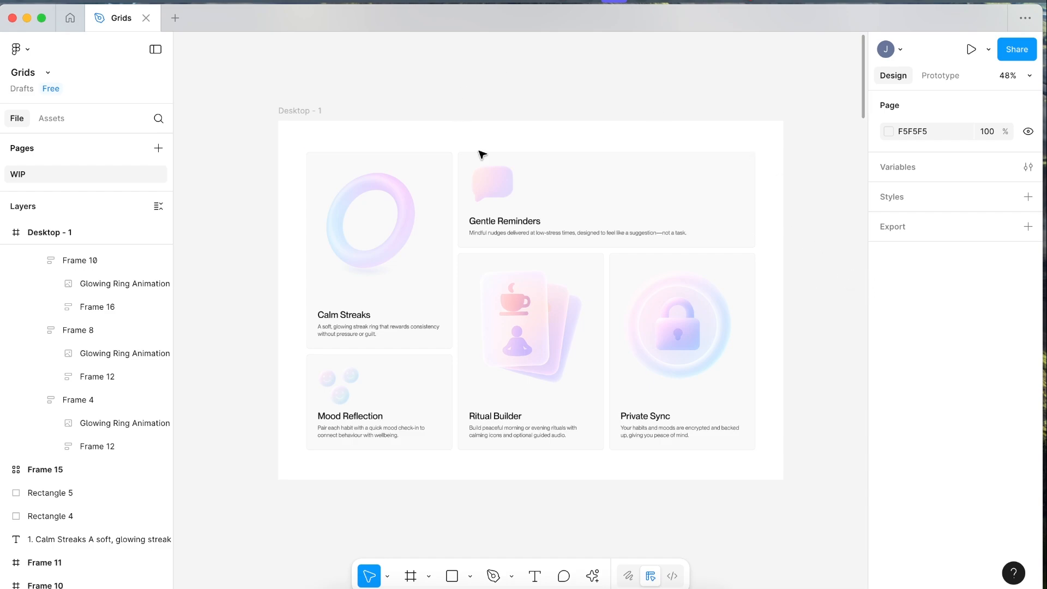
pyautogui.click(498, 192)
pyautogui.moveTo(755, 261)
pyautogui.mouseDown()
pyautogui.moveTo(657, 272)
pyautogui.moveTo(785, 276)
pyautogui.moveTo(756, 278)
pyautogui.mouseUp()
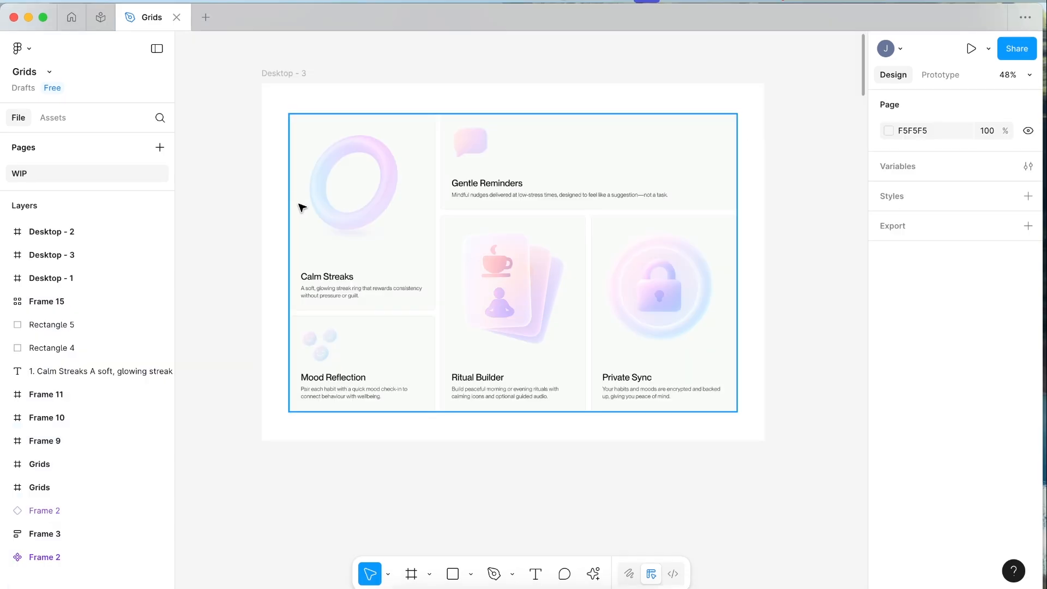
# Extend the Calm Streaks card in Desktop - 3 down to the grid's lower edge, making it 850 px high
pyautogui.scroll(3, 363, 203)
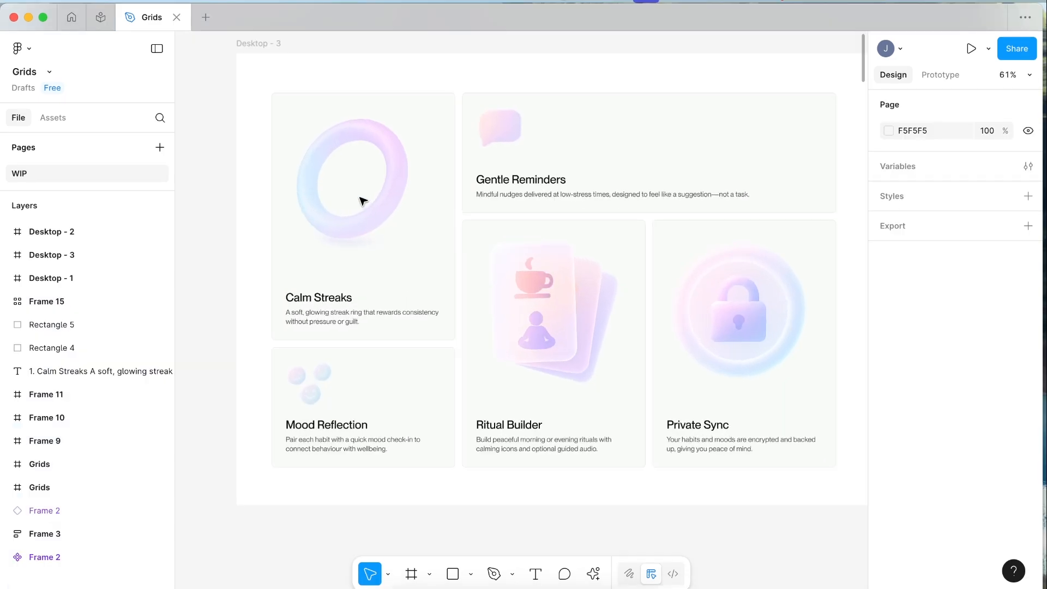
pyautogui.tripleClick(362, 201)
pyautogui.click(446, 285)
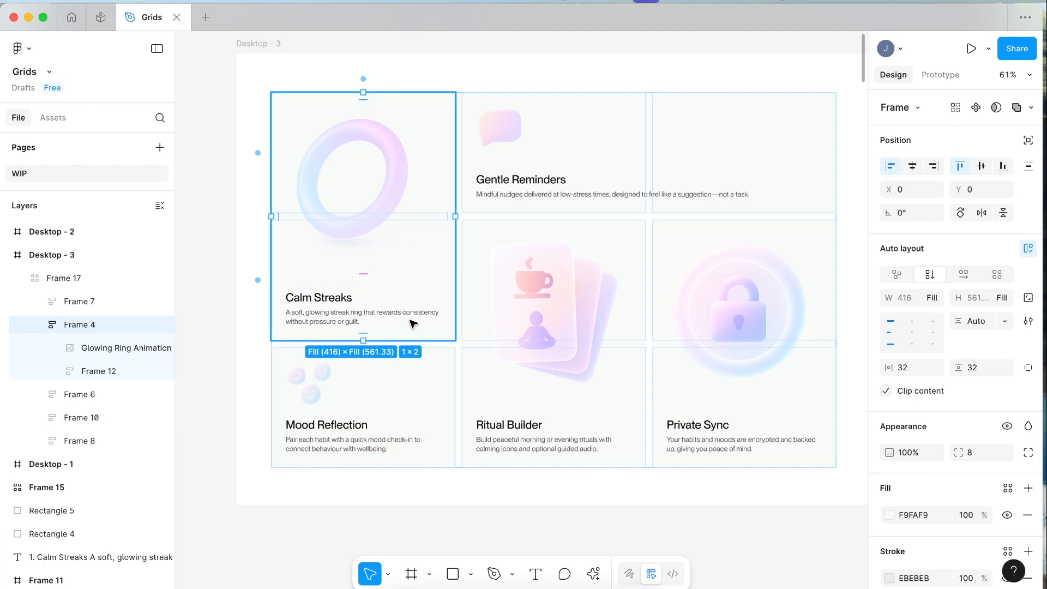
pyautogui.moveTo(401, 342); pyautogui.dragTo(397, 461)
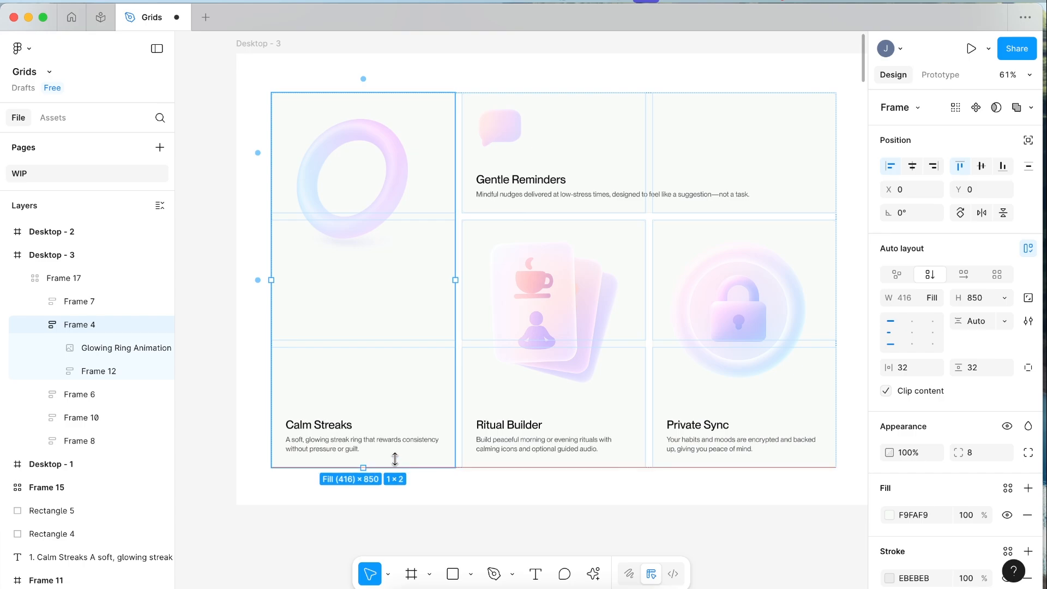
pyautogui.click(409, 489)
pyautogui.scroll(3, 408, 489)
pyautogui.scroll(-4, 412, 482)
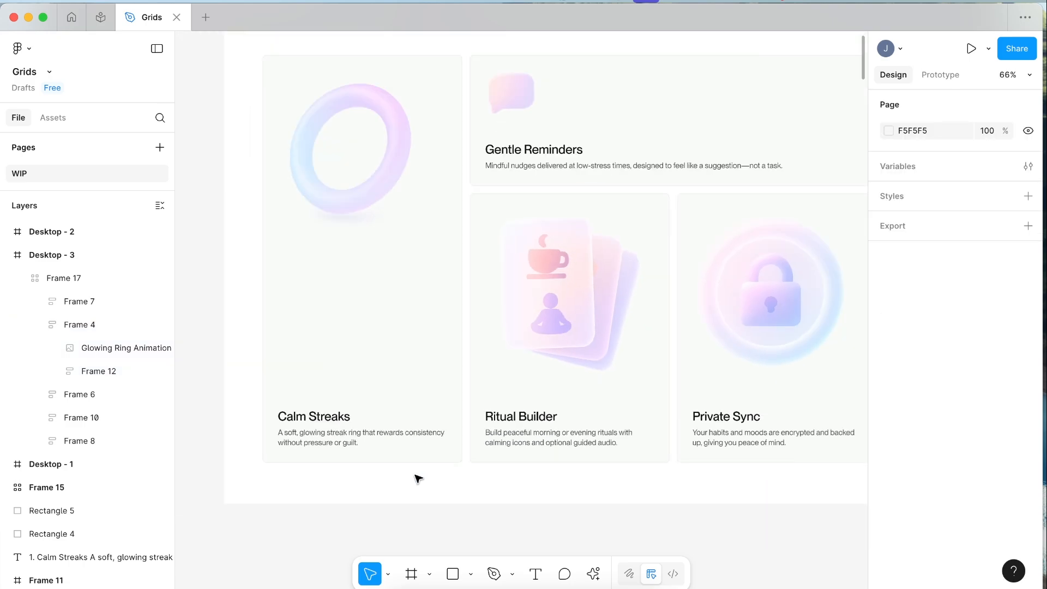
# Extend the Ritual Builder and Private Sync cards up to the grid's upper edge so each fills its column at 850 px high
pyautogui.doubleClick(552, 298)
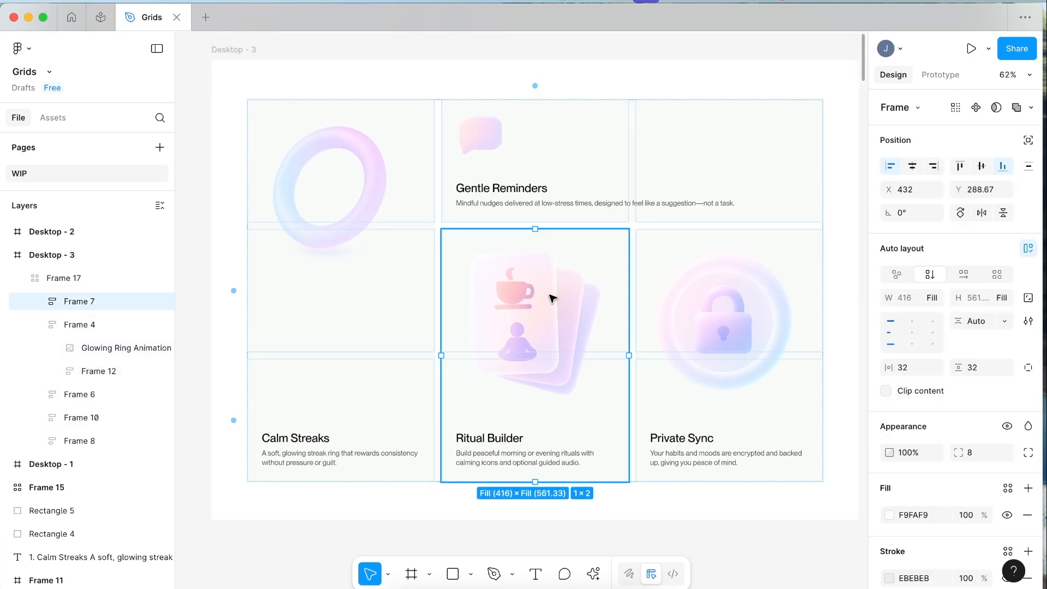
pyautogui.hscroll(1, 551, 297)
pyautogui.moveTo(529, 212); pyautogui.dragTo(532, 103)
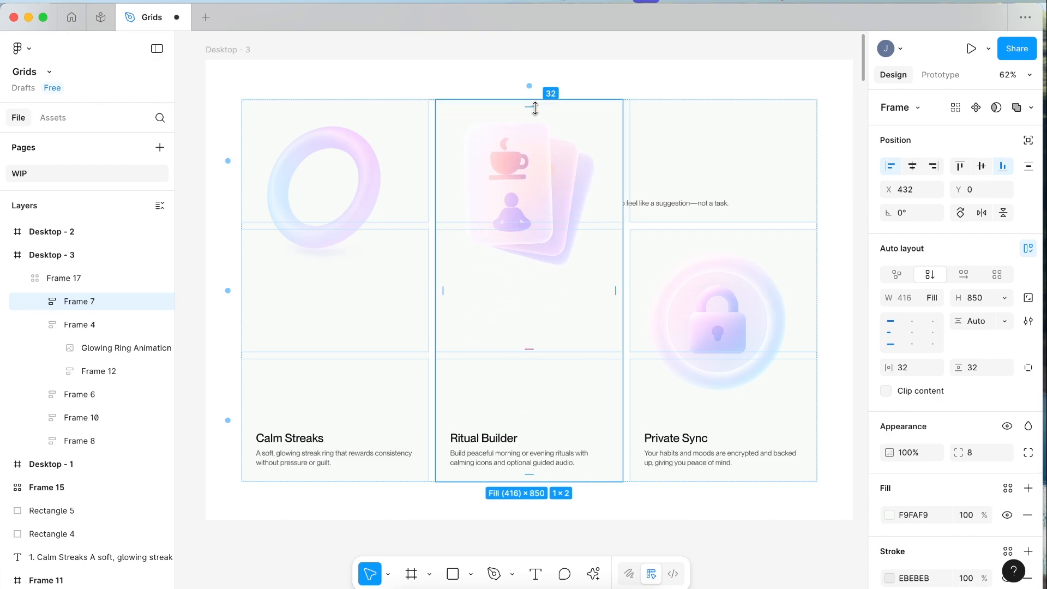
pyautogui.click(718, 343)
pyautogui.hscroll(2, 717, 327)
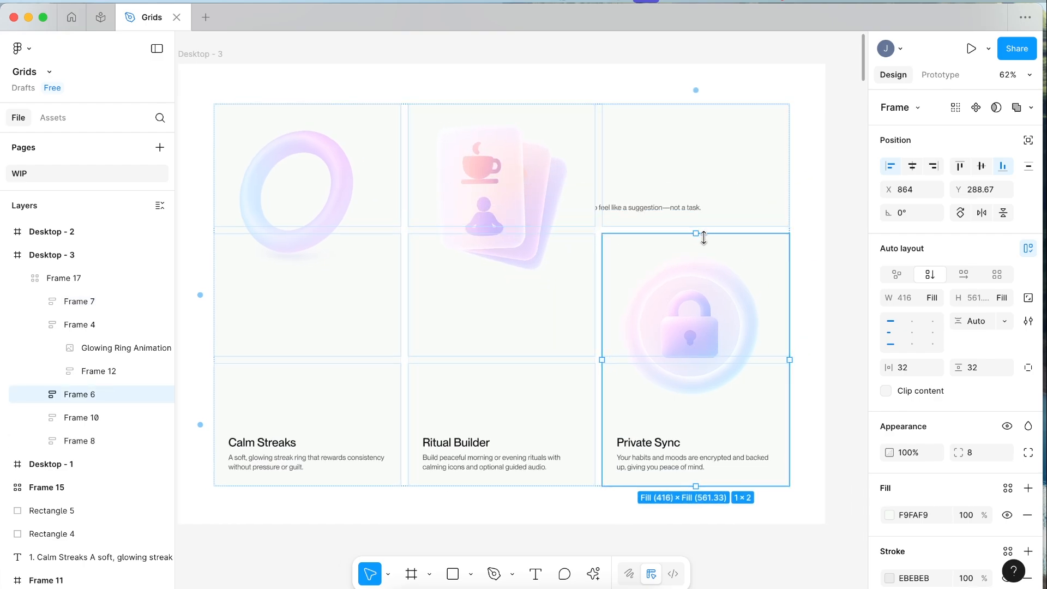
pyautogui.moveTo(694, 236); pyautogui.dragTo(703, 110)
pyautogui.click(681, 80)
pyautogui.scroll(-3, 680, 79)
pyautogui.scroll(1, 681, 80)
pyautogui.hscroll(-1, 680, 79)
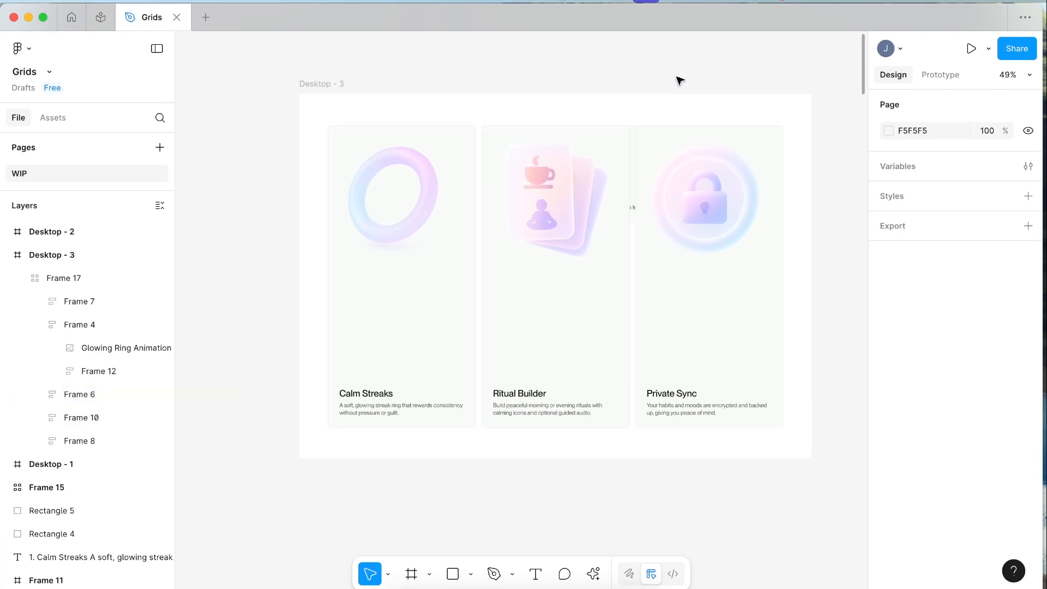
# Duplicate the whole Desktop - 3 frame and place the copy beside it on the right, level with the original
pyautogui.click(579, 210)
pyautogui.click(571, 96)
pyautogui.click(342, 83)
pyautogui.click(338, 83)
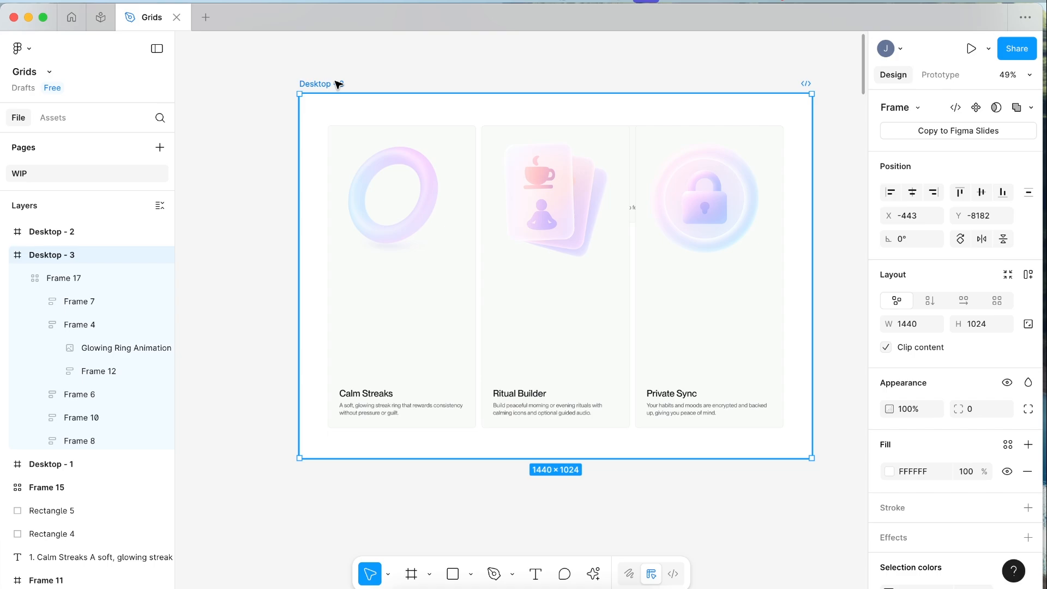
pyautogui.scroll(-2, 338, 84)
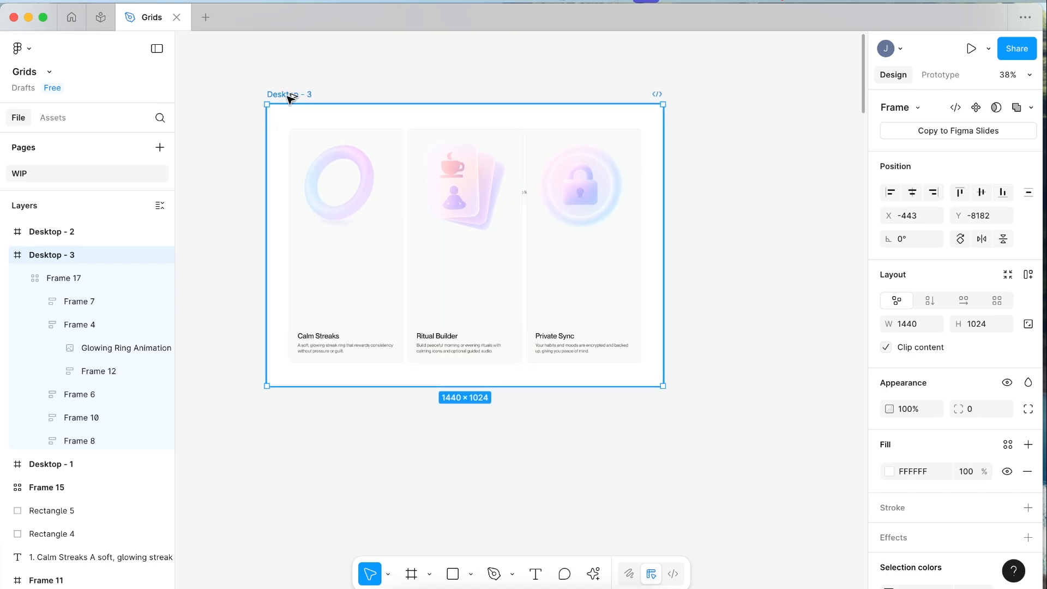
pyautogui.moveTo(285, 98); pyautogui.dragTo(714, 100)
pyautogui.click(641, 81)
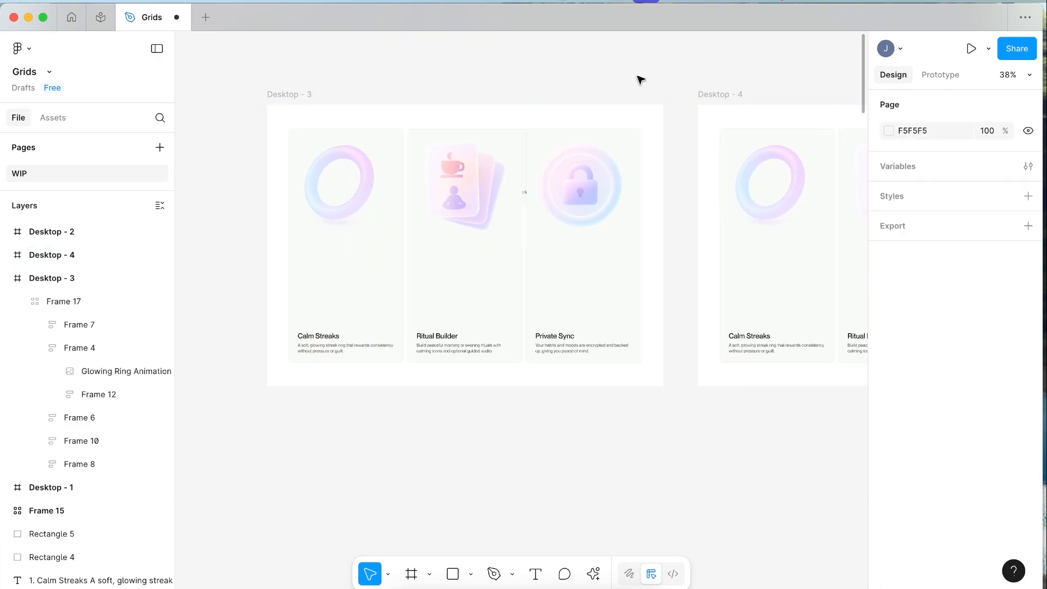
# Shorten the Calm Streaks card in the duplicated frame to span only the first two grid rows
pyautogui.scroll(-2, 276, 86)
pyautogui.hscroll(8, 294, 93)
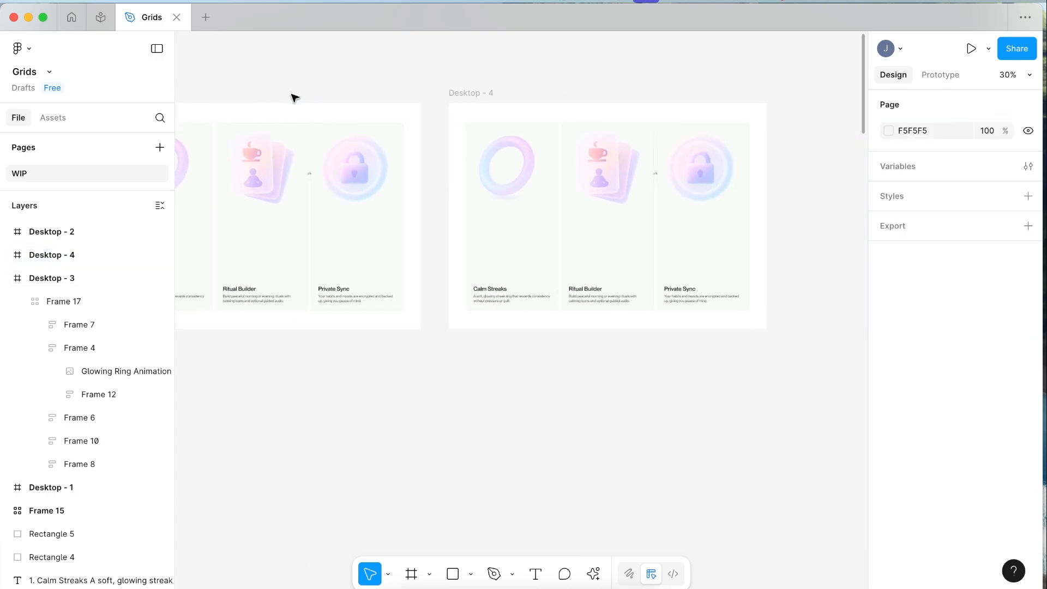
pyautogui.scroll(5, 421, 168)
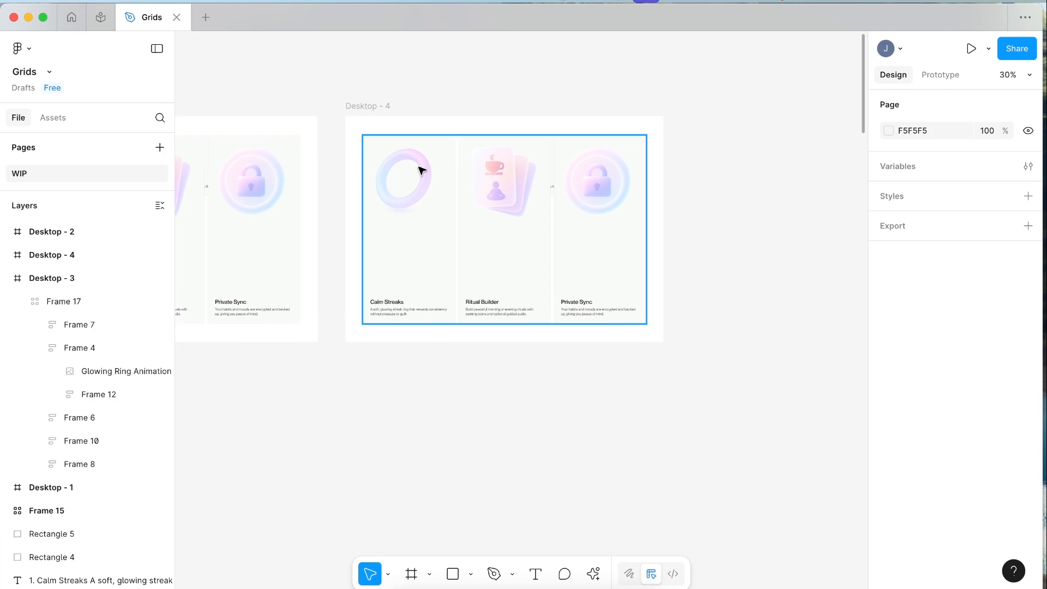
pyautogui.doubleClick(405, 215)
pyautogui.scroll(3, 404, 215)
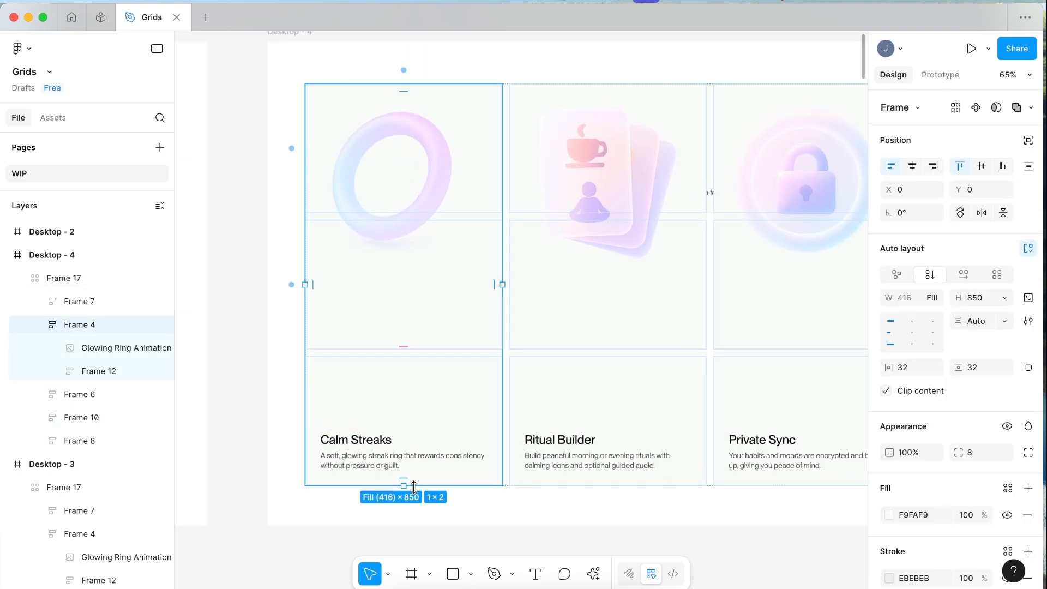
pyautogui.moveTo(403, 479); pyautogui.dragTo(402, 348)
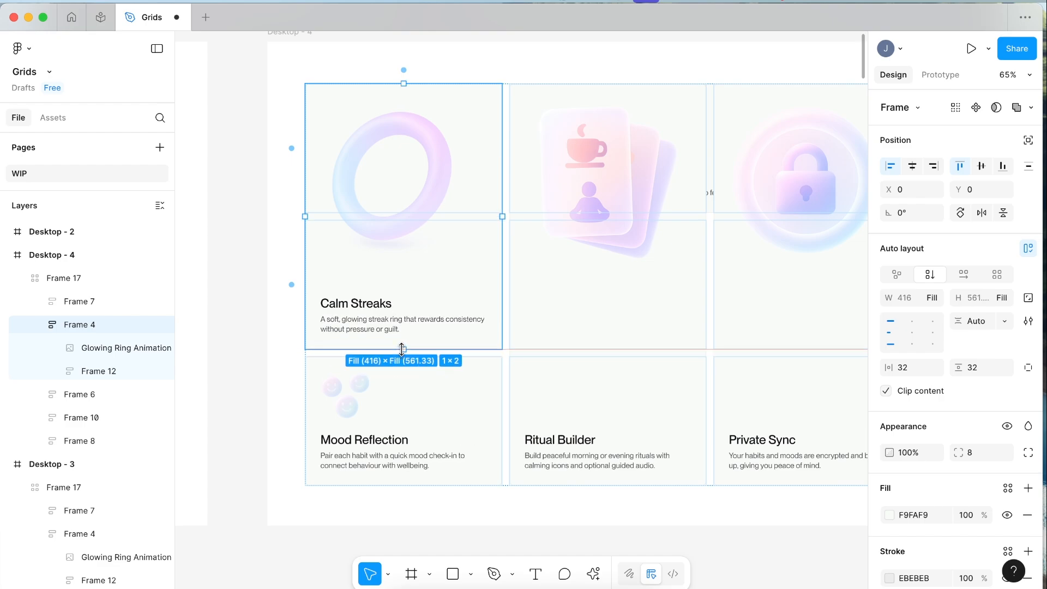
# Lower the upper edges of the Ritual Builder and Private Sync cards in Desktop - 4 so both span only the last two rows
pyautogui.hscroll(3, 495, 376)
pyautogui.click(515, 306)
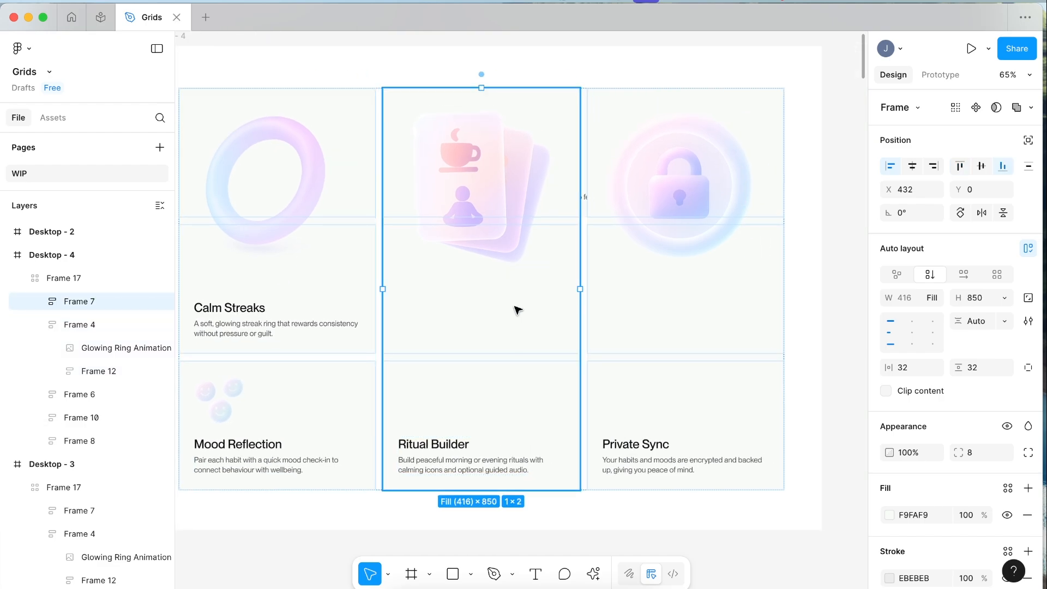
pyautogui.moveTo(481, 87); pyautogui.dragTo(481, 224)
pyautogui.click(675, 183)
pyautogui.moveTo(686, 87); pyautogui.dragTo(657, 234)
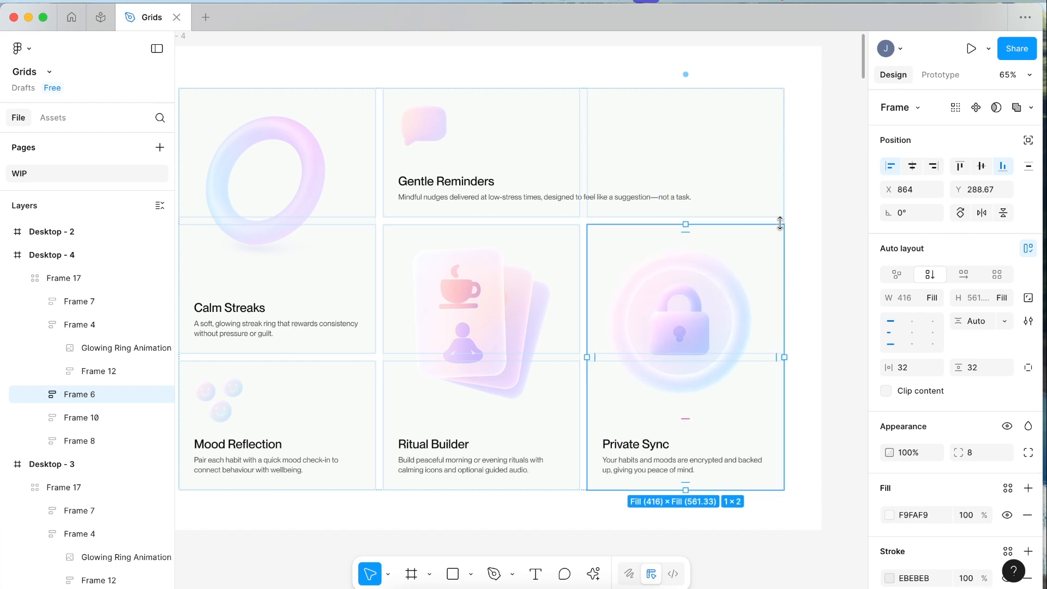
pyautogui.click(834, 228)
# Add a prototype connection from the Desktop - 3 frame to the Desktop - 4 frame
pyautogui.scroll(-5, 824, 226)
pyautogui.hscroll(-5, 662, 218)
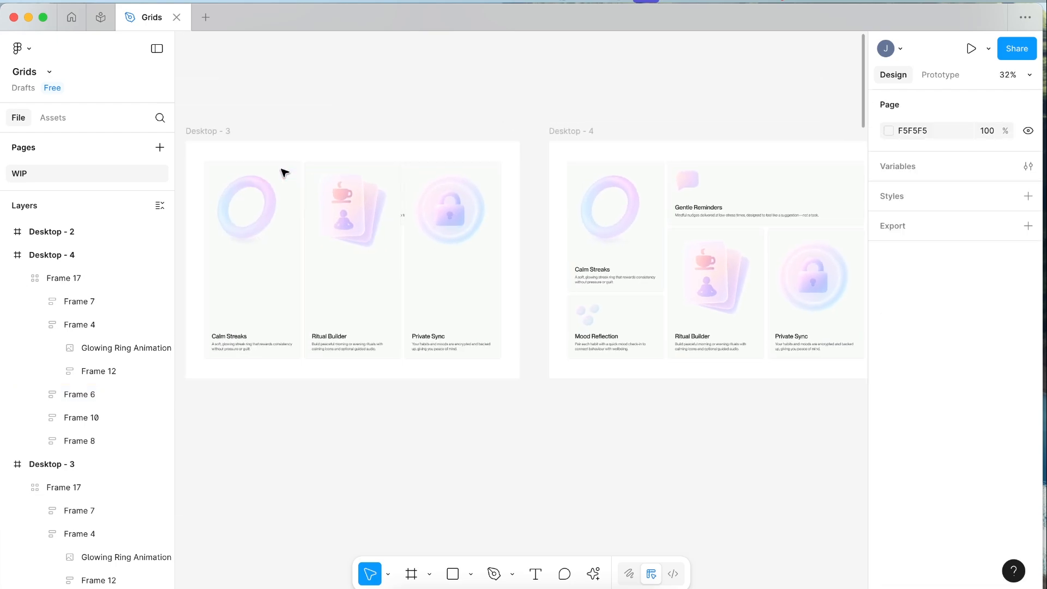
pyautogui.click(283, 130)
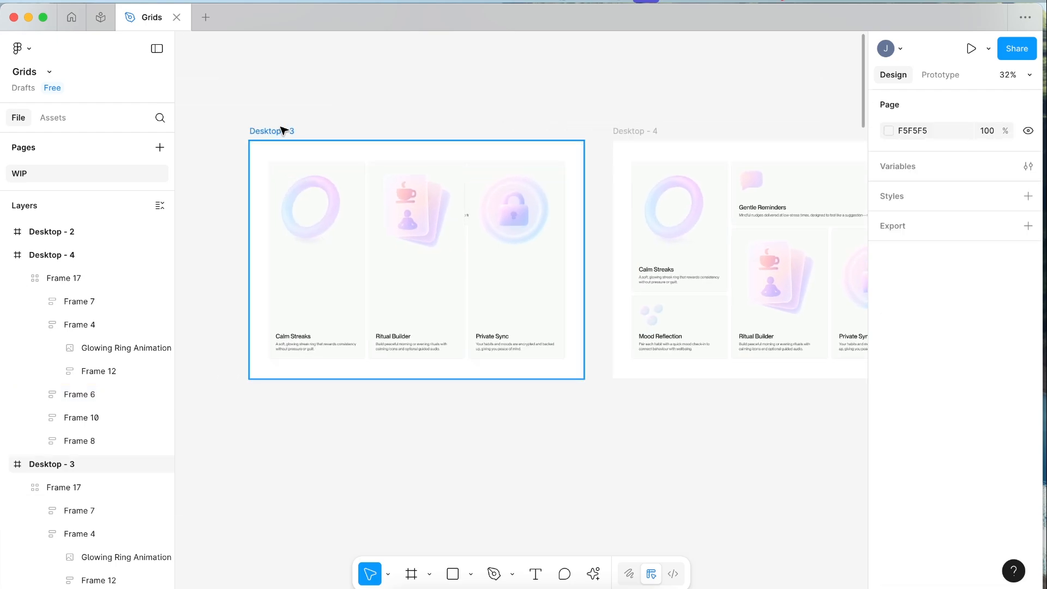
pyautogui.click(940, 74)
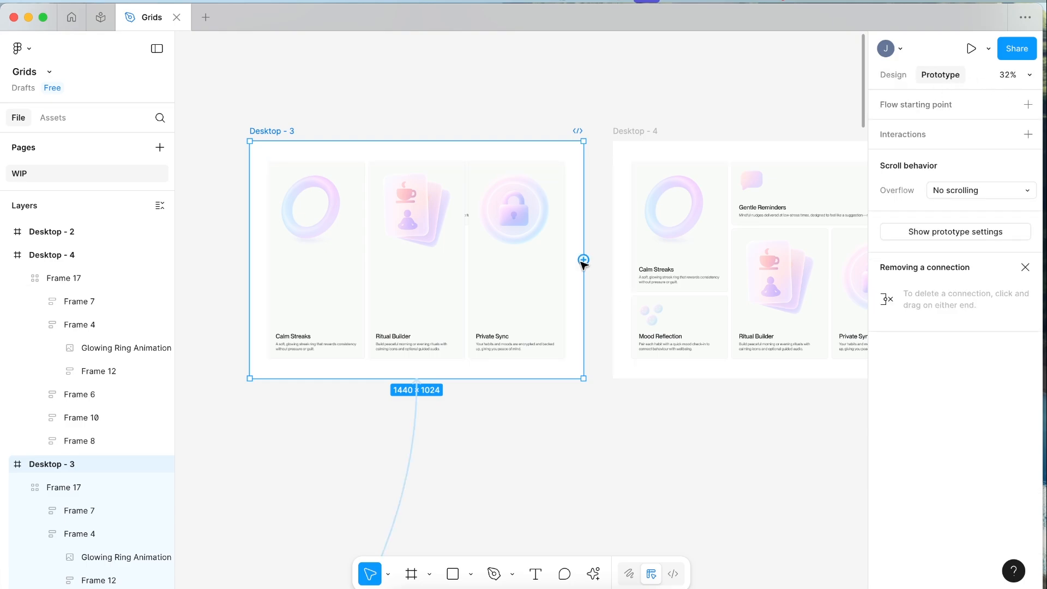
pyautogui.hscroll(1, 562, 264)
pyautogui.moveTo(575, 261); pyautogui.dragTo(621, 268)
pyautogui.hscroll(5, 546, 273)
# Set the interaction's trigger to On click and its animation to Smart animate with a duration of 400 ms
pyautogui.click(529, 301)
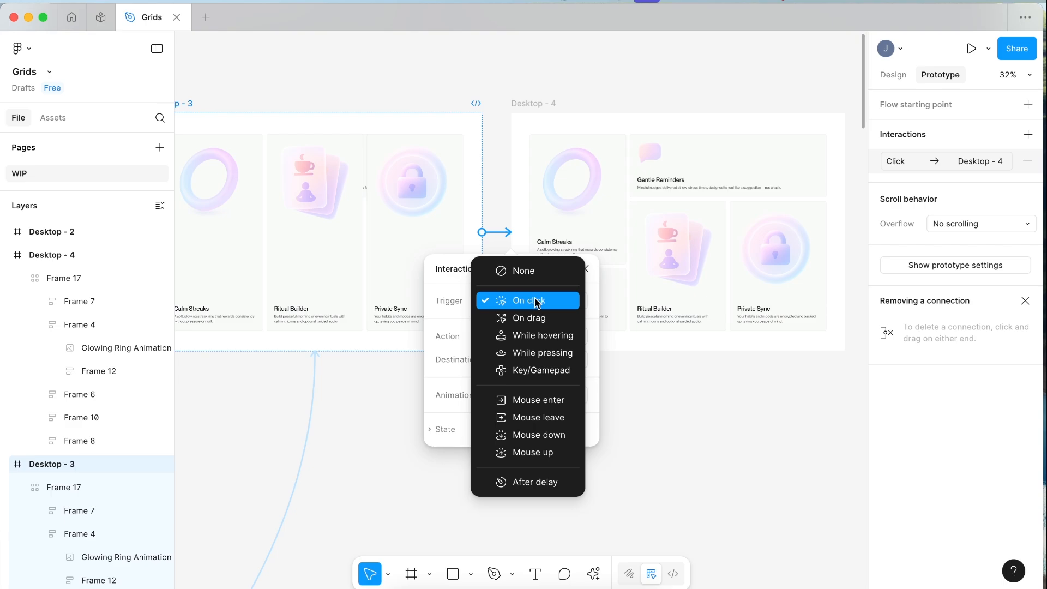
pyautogui.click(536, 302)
pyautogui.click(523, 395)
pyautogui.click(533, 429)
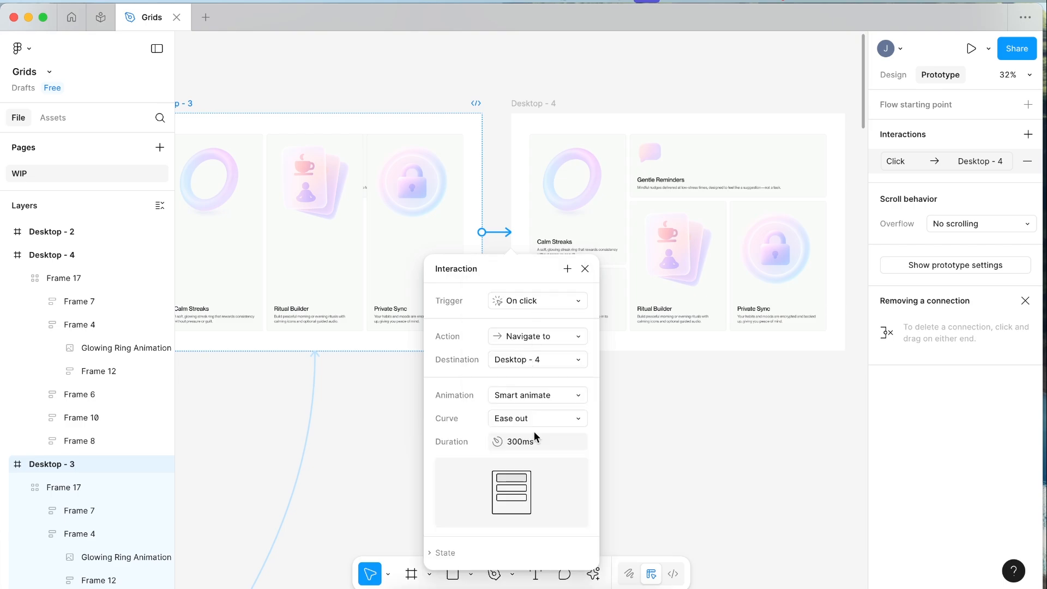
pyautogui.click(518, 442)
pyautogui.write('400')
pyautogui.press('Return')
# Add an on-click prototype connection from Desktop - 4 back to Desktop - 3
pyautogui.click(536, 104)
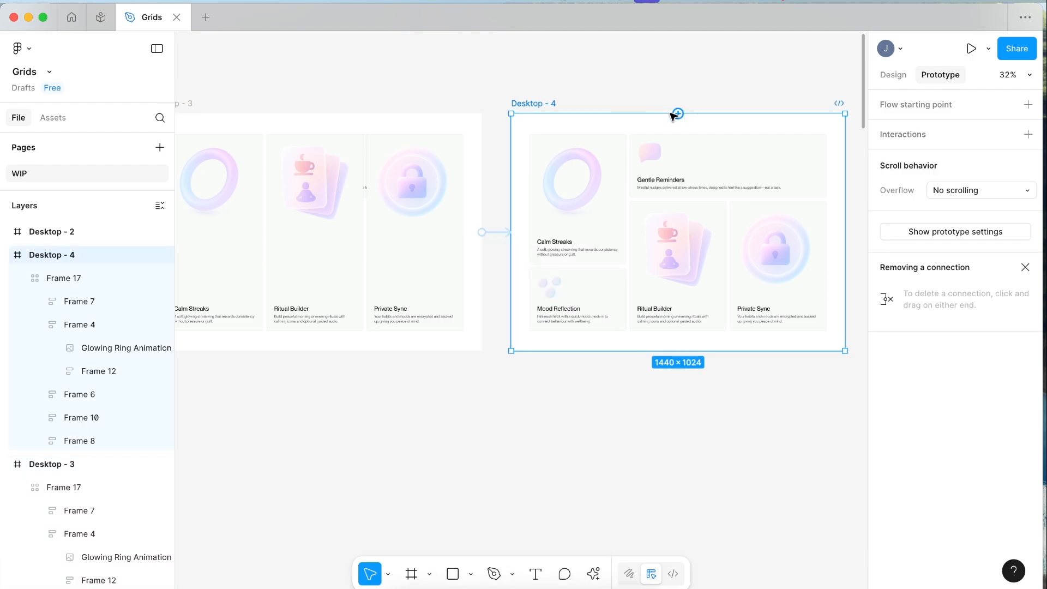
pyautogui.moveTo(678, 113); pyautogui.dragTo(473, 221)
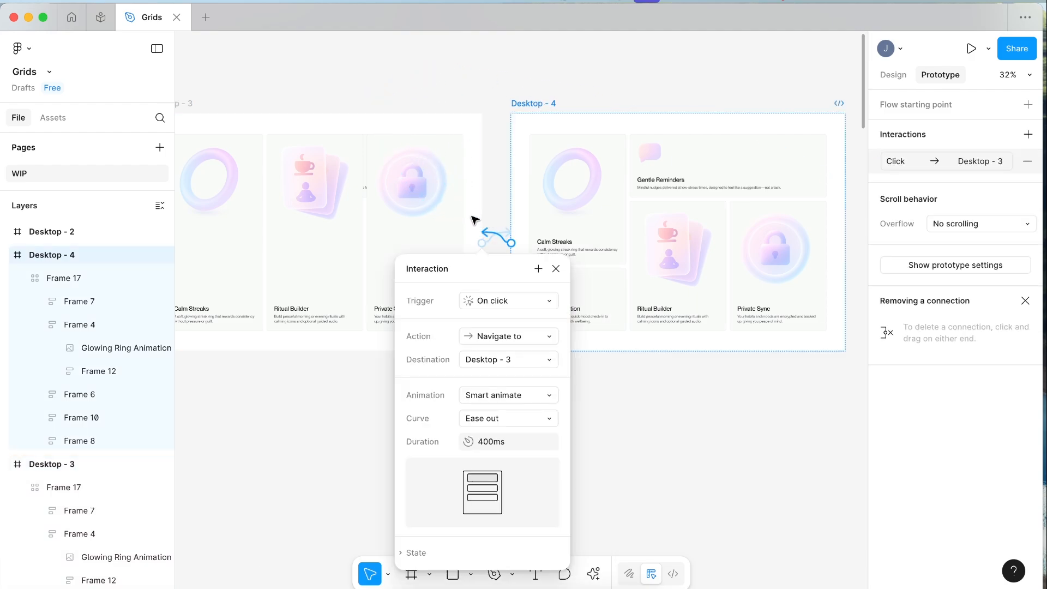
pyautogui.click(428, 77)
# Present the prototype starting from the Desktop - 3 frame
pyautogui.hscroll(-3, 428, 77)
pyautogui.click(257, 112)
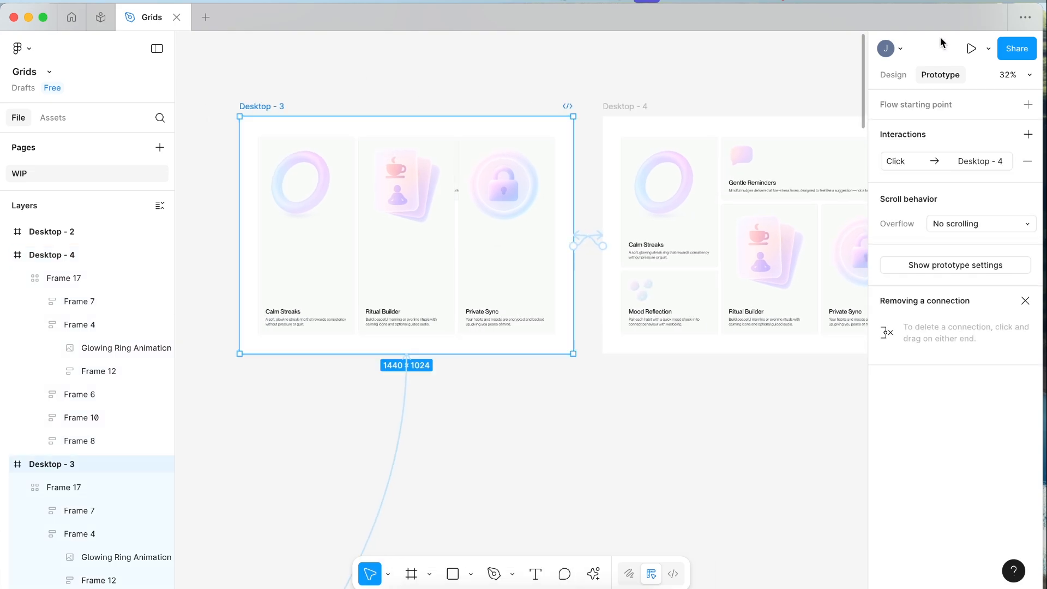
pyautogui.click(970, 52)
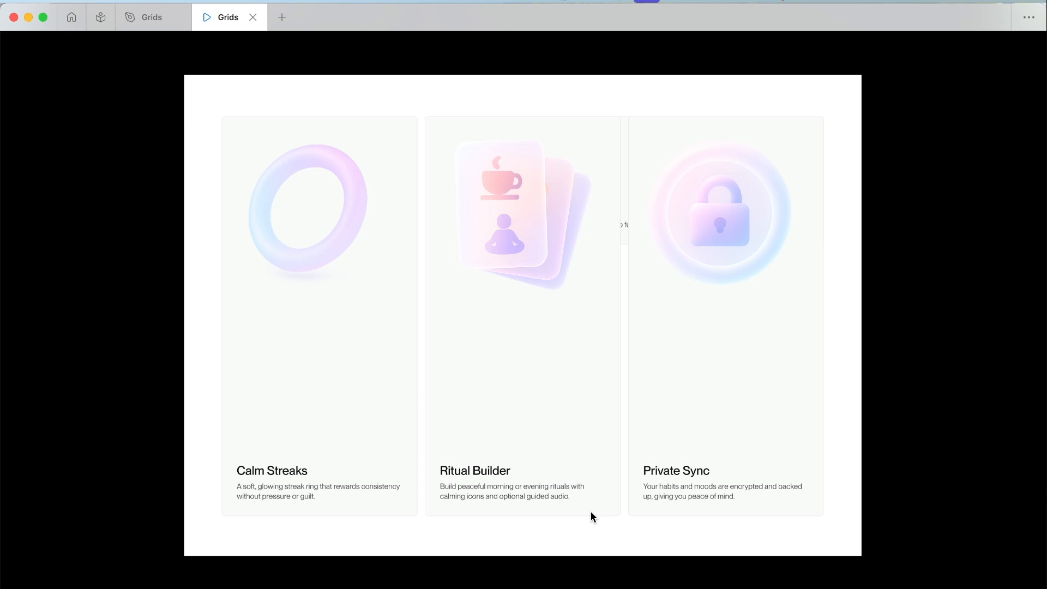